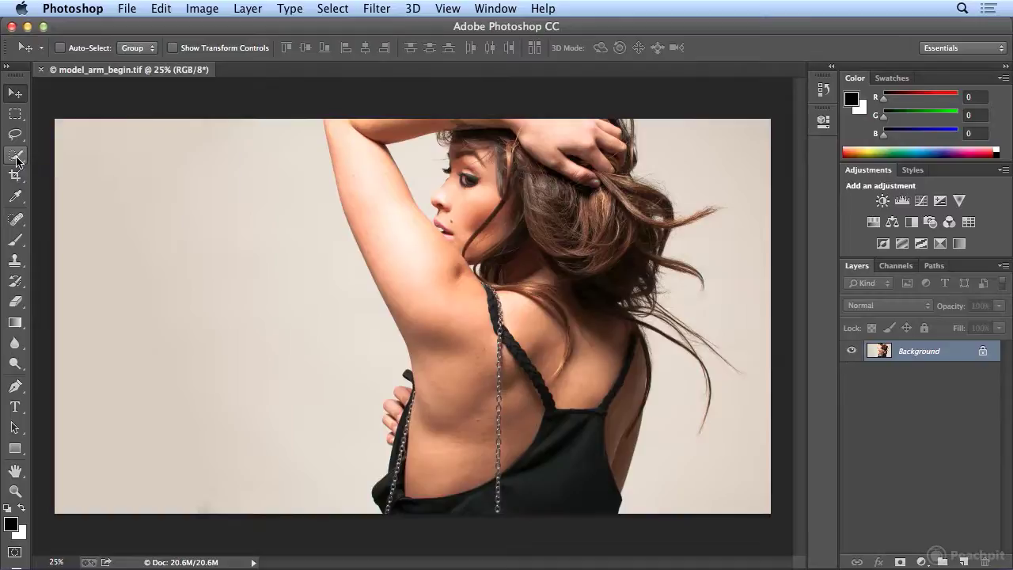
# Select the Quick Selection tool at brush size 30 for model_arm_begin.tif.
pyautogui.click(16, 161)
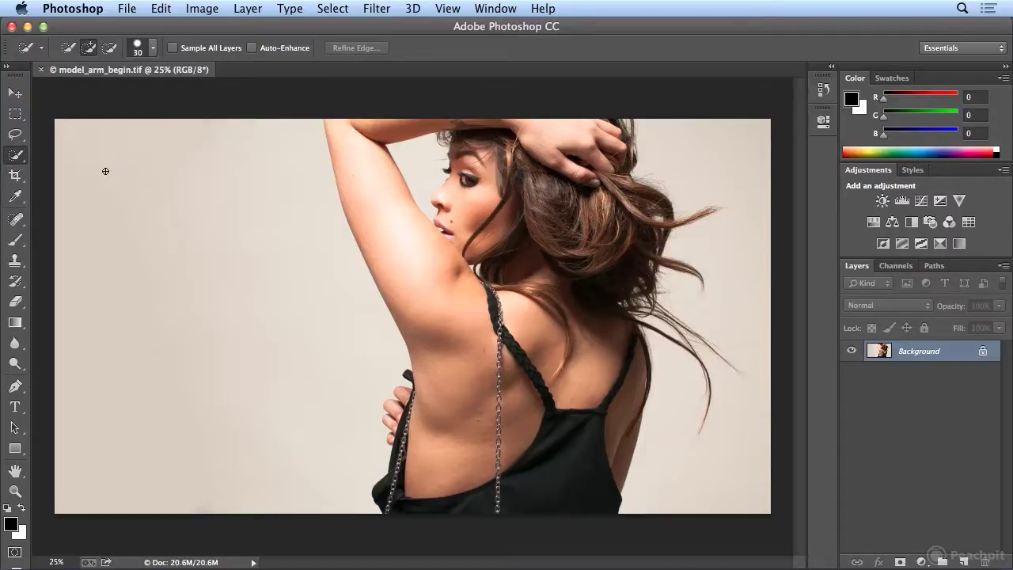
# Look through the Lasso variants, return to Quick Selection, and start the selection at the model's upper arm.
pyautogui.click(14, 139)
pyautogui.click(14, 139)
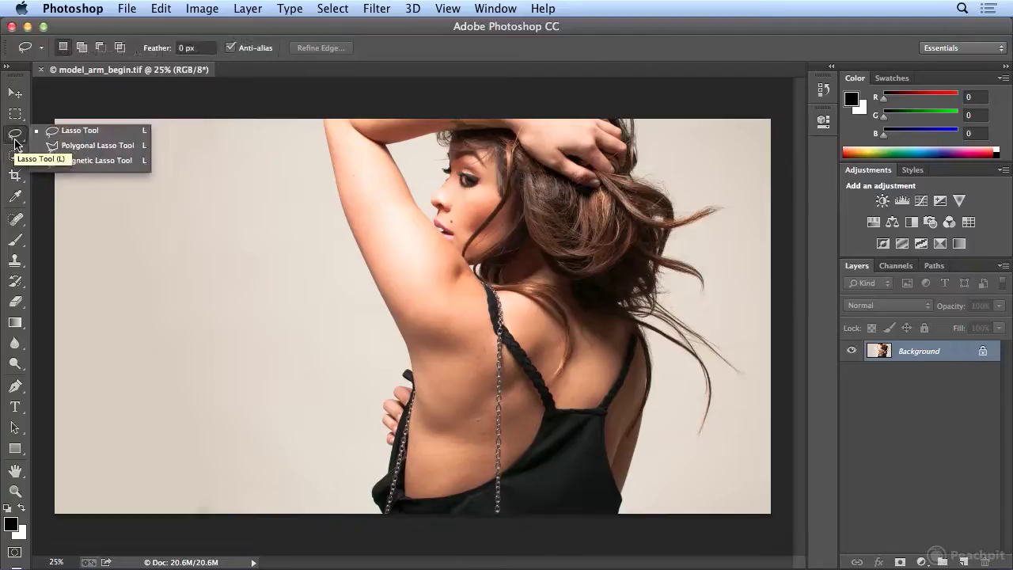
pyautogui.click(13, 156)
pyautogui.click(12, 160)
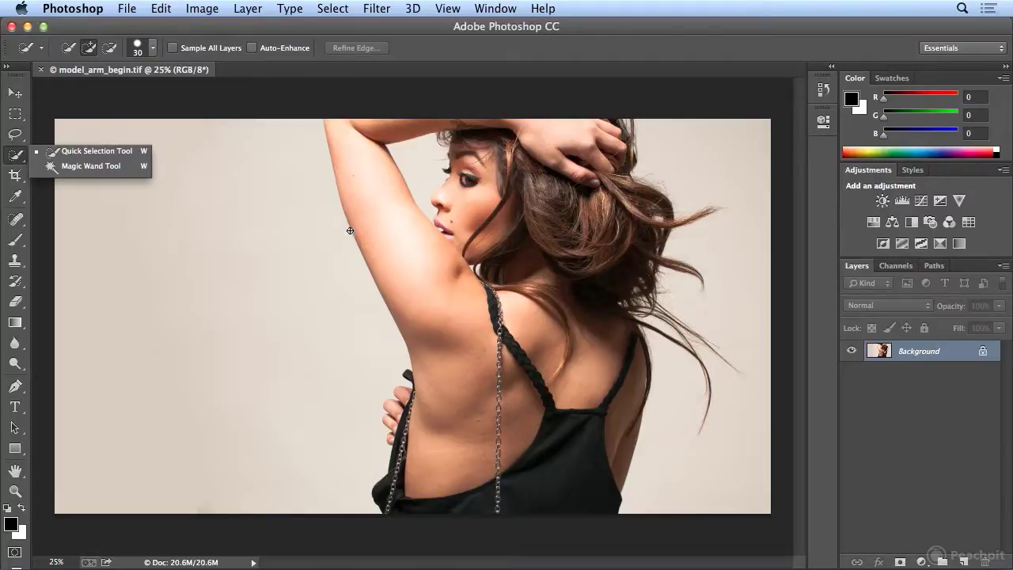
pyautogui.click(361, 171)
# Brush down the arm, side and forearm to select the model's arms, back, top and hair.
pyautogui.moveTo(361, 172); pyautogui.dragTo(443, 326)
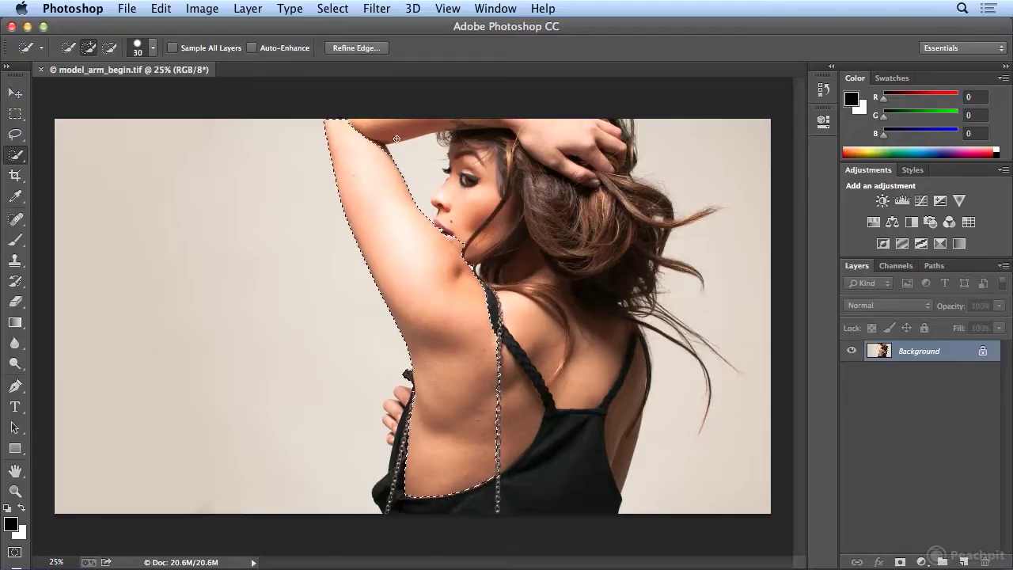
pyautogui.moveTo(381, 132)
pyautogui.mouseDown()
pyautogui.moveTo(504, 120)
pyautogui.moveTo(583, 139)
pyautogui.moveTo(584, 155)
pyautogui.moveTo(600, 144)
pyautogui.moveTo(583, 208)
pyautogui.moveTo(564, 178)
pyautogui.moveTo(571, 208)
pyautogui.moveTo(541, 375)
pyautogui.mouseUp()
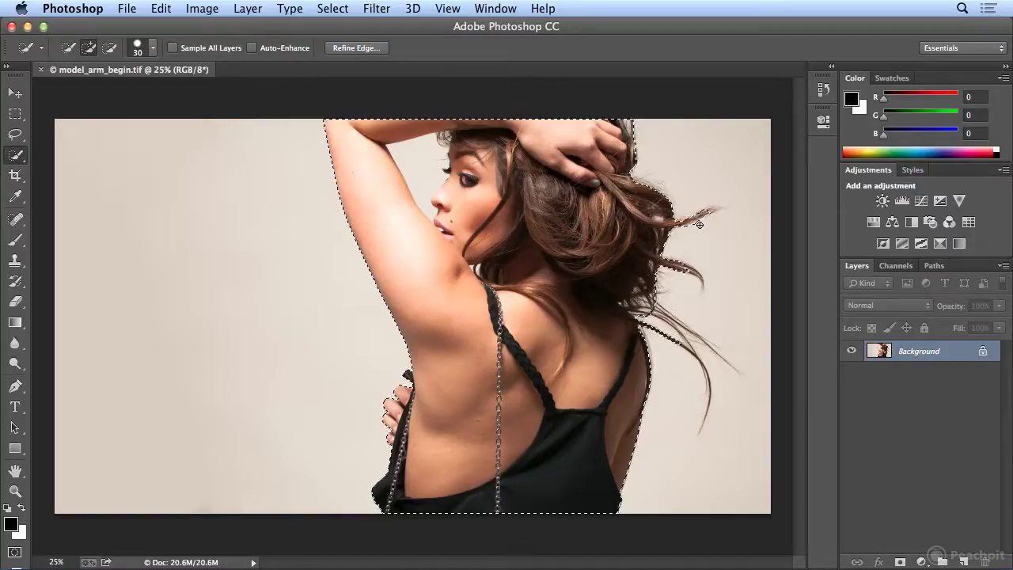
# Undo the last two stray Quick Selection additions around the hair.
pyautogui.click(161, 7)
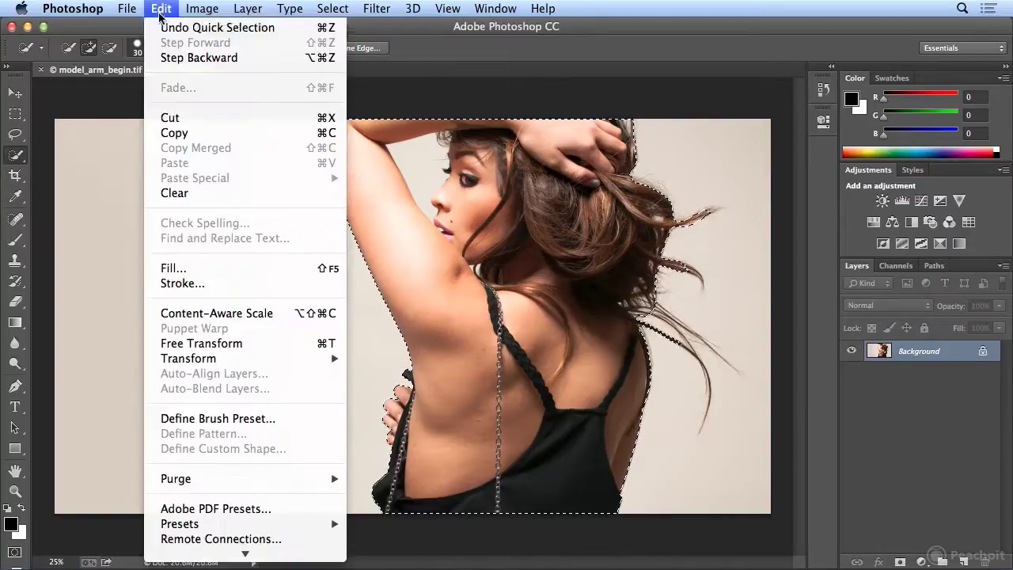
pyautogui.click(174, 27)
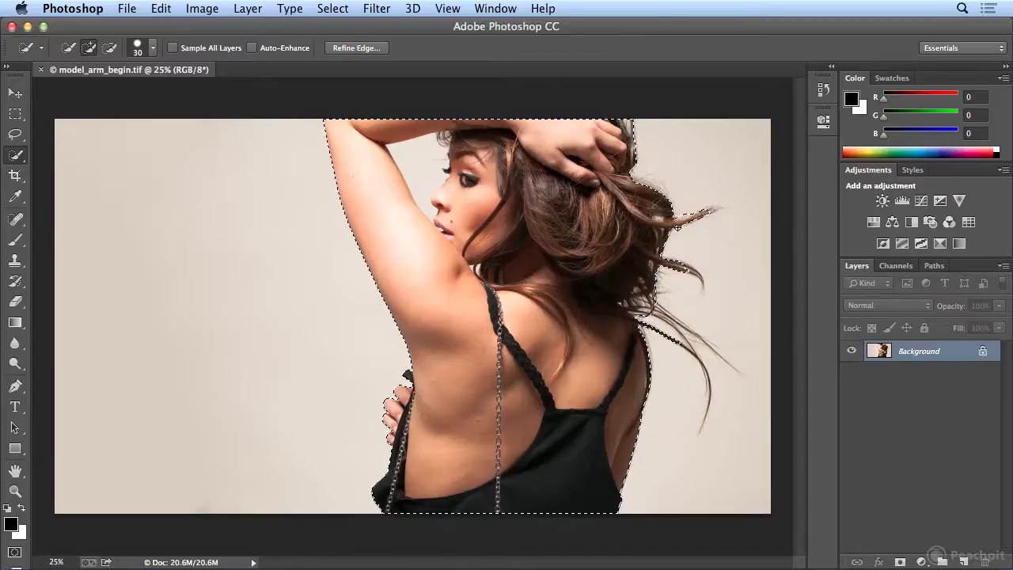
pyautogui.click(161, 9)
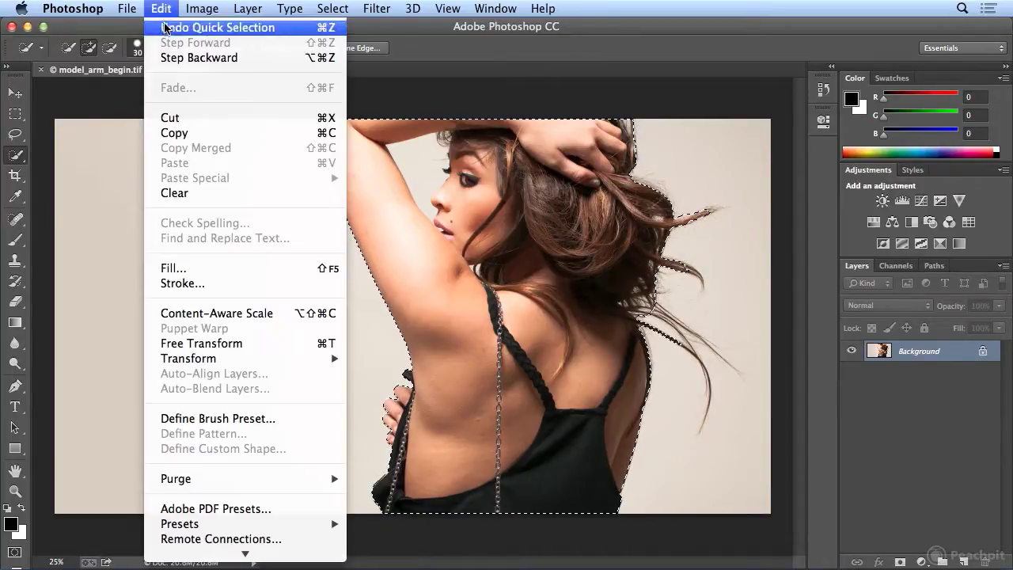
pyautogui.click(164, 27)
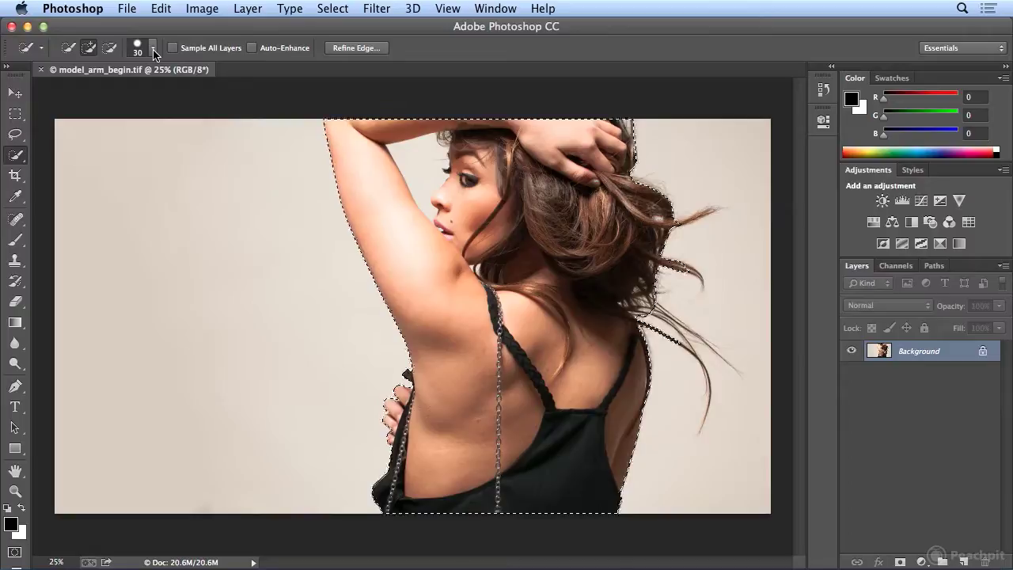
# Reduce the Quick Selection brush size to 15 px.
pyautogui.click(155, 55)
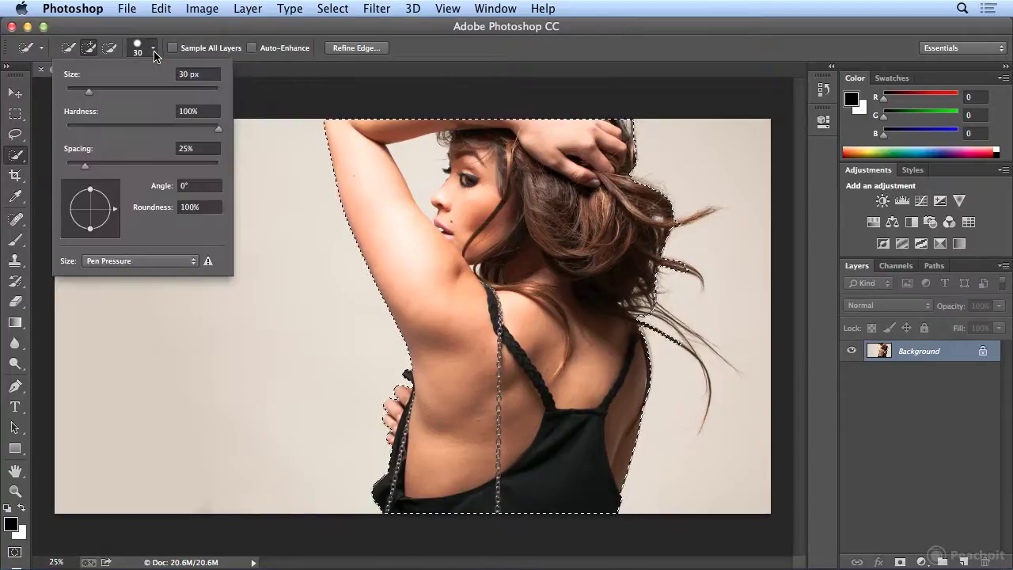
pyautogui.moveTo(87, 90); pyautogui.dragTo(77, 96)
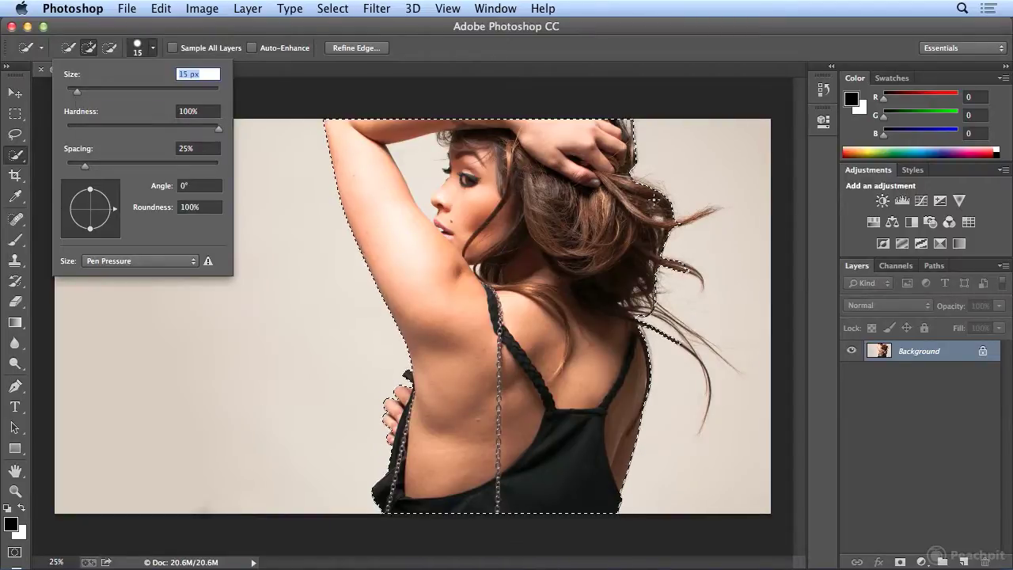
pyautogui.click(707, 214)
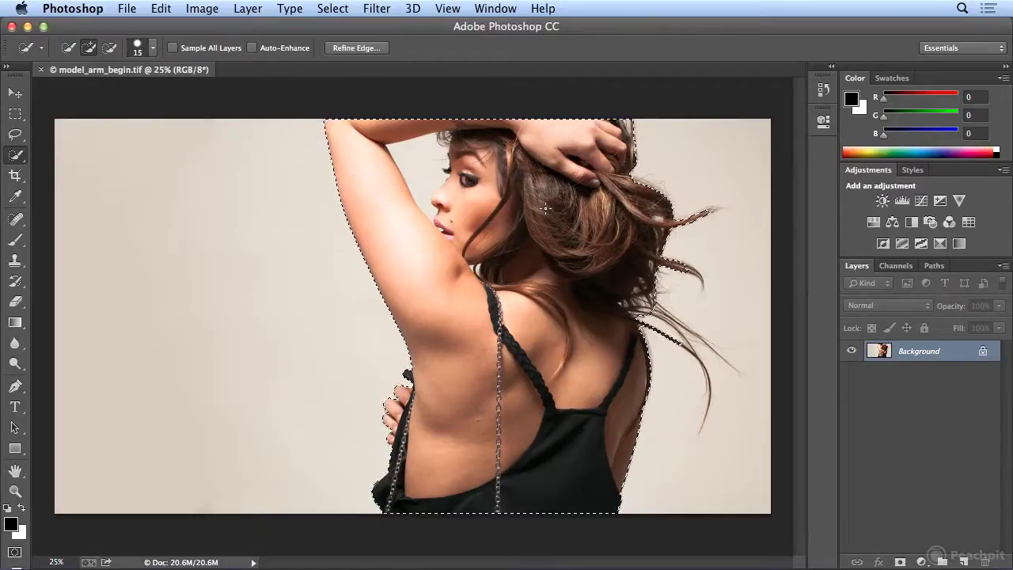
# Zoom in on the photo to 50%.
pyautogui.click(447, 8)
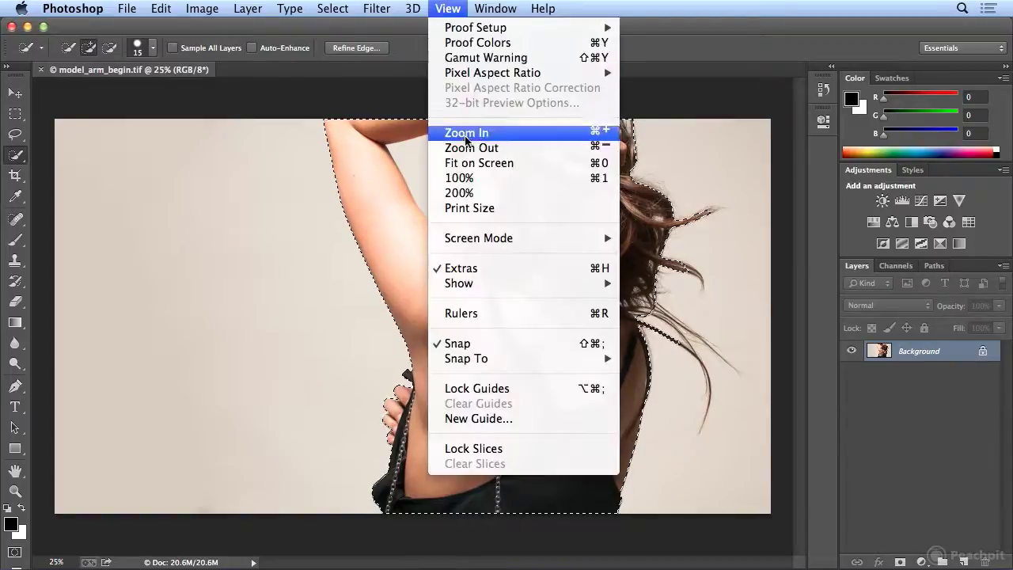
pyautogui.click(466, 133)
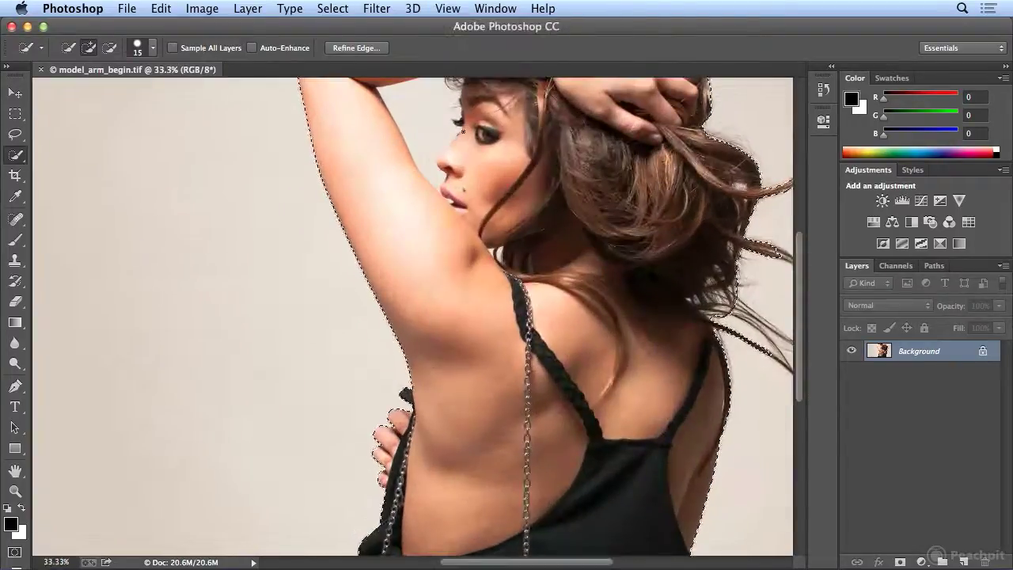
pyautogui.press('super+plus')
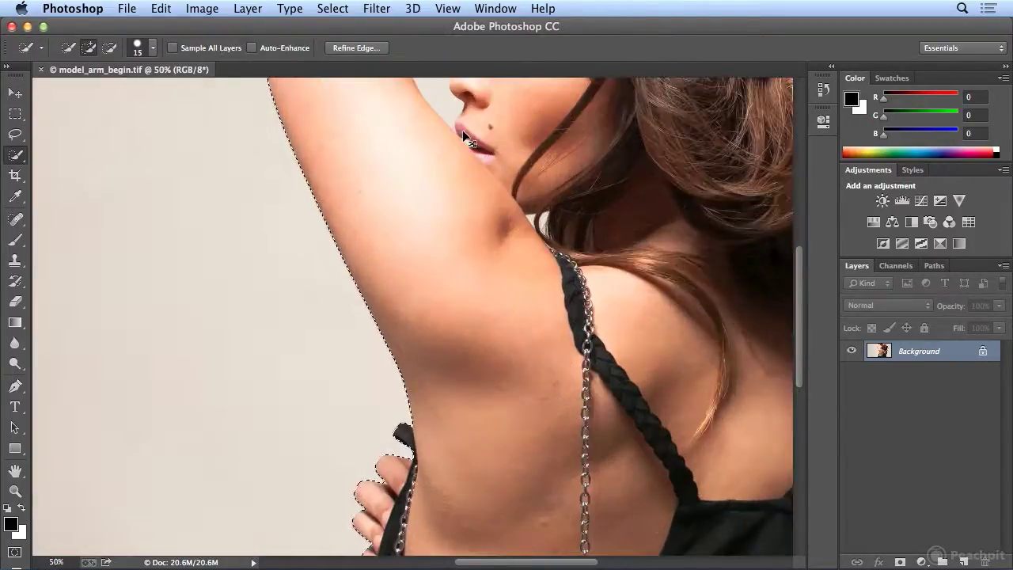
# Add the strand tips and the lower and long flyaway hair strands on the right to the selection.
pyautogui.moveTo(527, 566); pyautogui.dragTo(617, 566)
pyautogui.moveTo(487, 223); pyautogui.dragTo(511, 239)
pyautogui.moveTo(431, 303)
pyautogui.mouseDown()
pyautogui.moveTo(532, 379)
pyautogui.moveTo(506, 397)
pyautogui.moveTo(530, 430)
pyautogui.mouseUp()
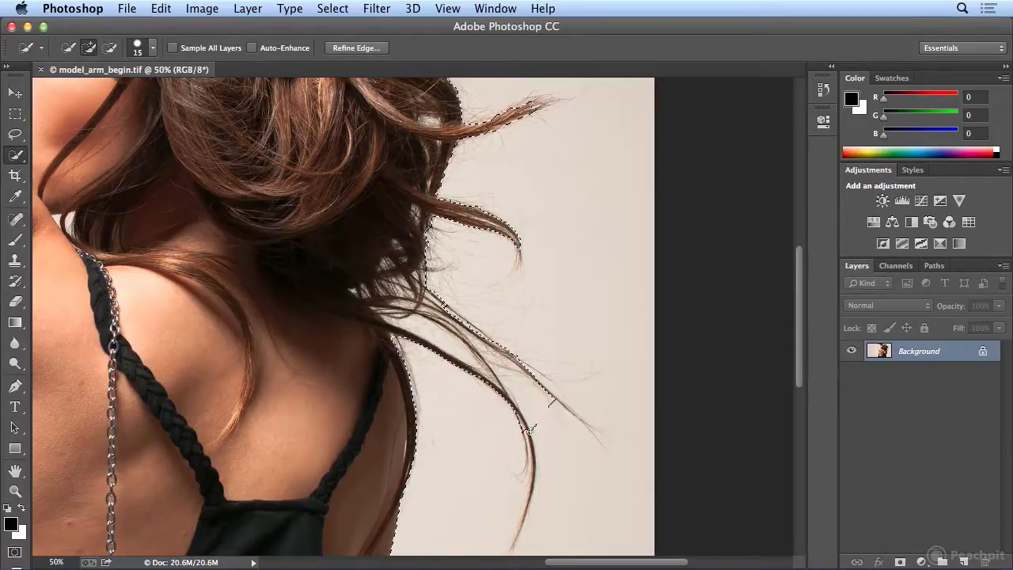
pyautogui.scroll(-5, 538, 402)
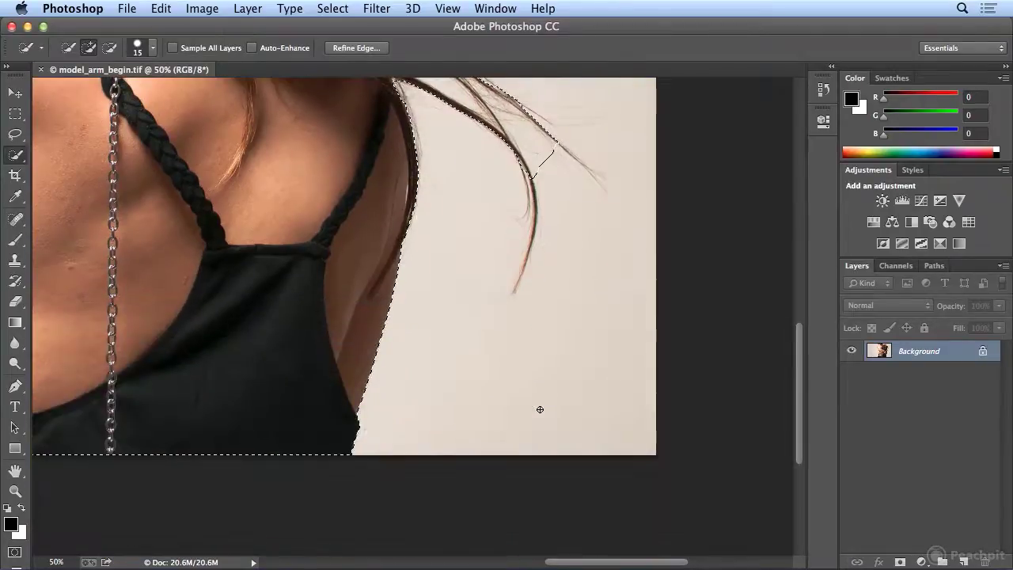
pyautogui.moveTo(526, 178)
pyautogui.mouseDown()
pyautogui.moveTo(530, 244)
pyautogui.moveTo(533, 234)
pyautogui.moveTo(515, 291)
pyautogui.moveTo(544, 126)
pyautogui.mouseUp()
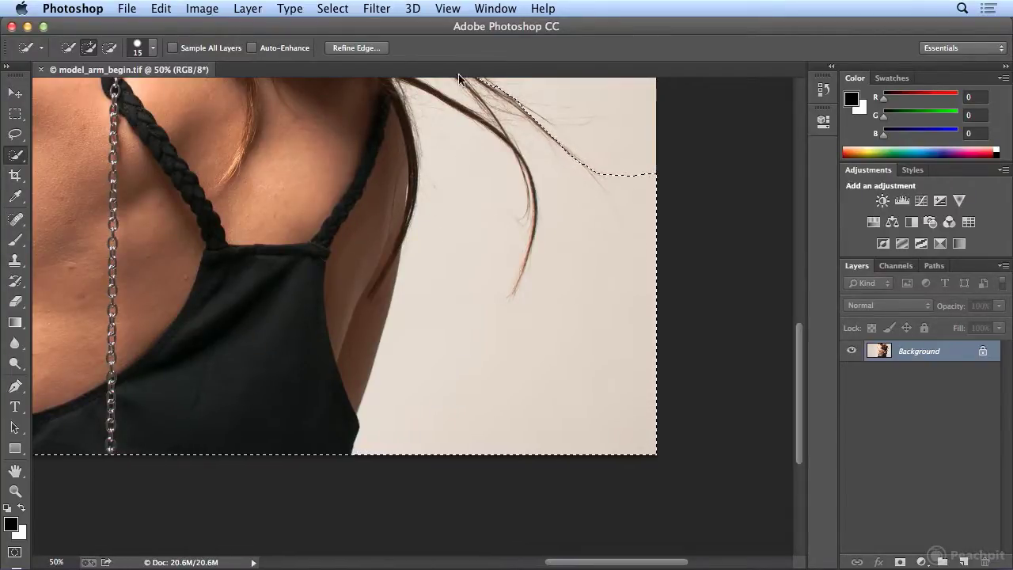
pyautogui.scroll(10, 525, 236)
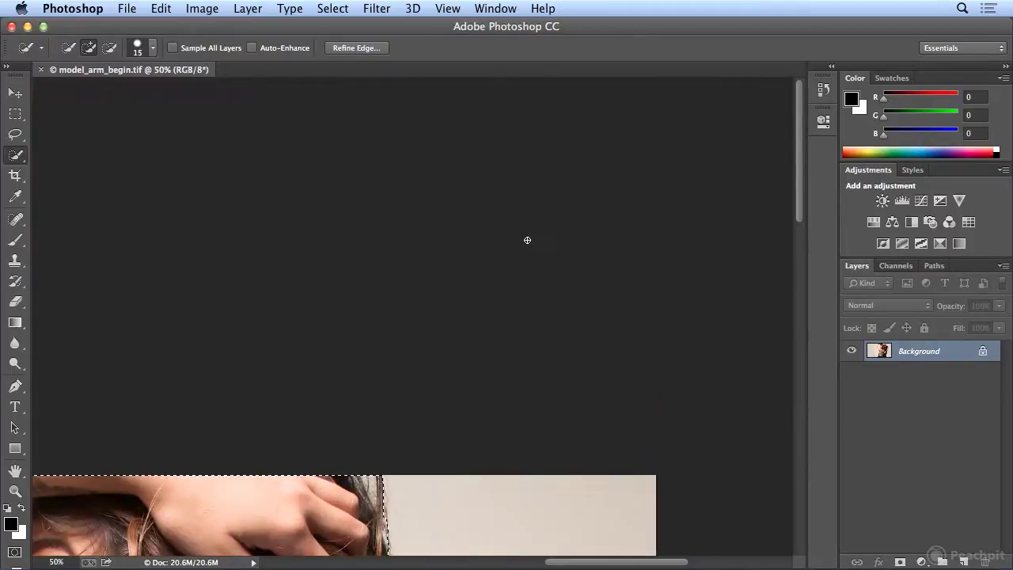
pyautogui.scroll(-10, 528, 240)
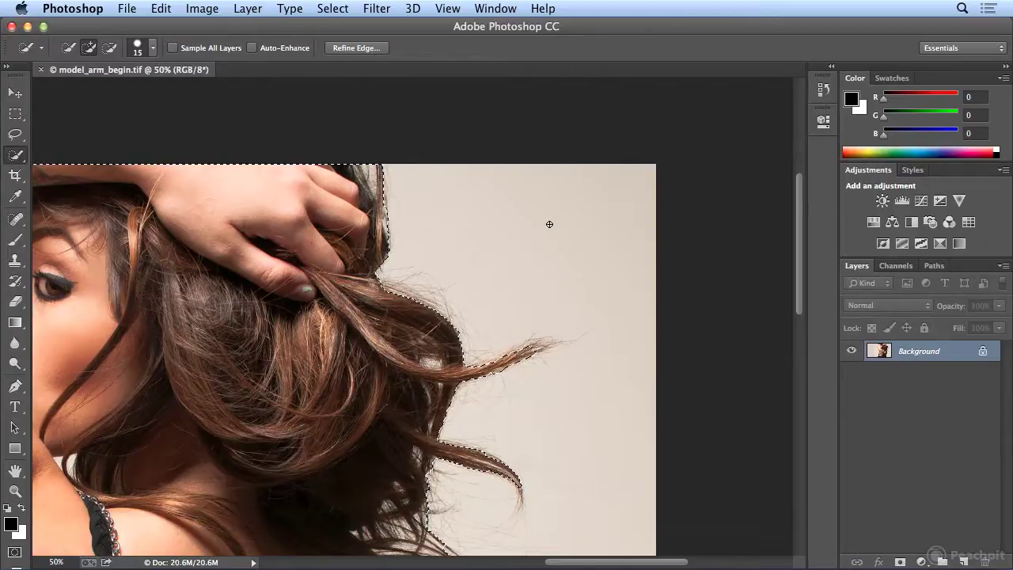
# Switch to Subtract from selection and zoom out to 33.3%.
pyautogui.click(110, 49)
pyautogui.click(448, 8)
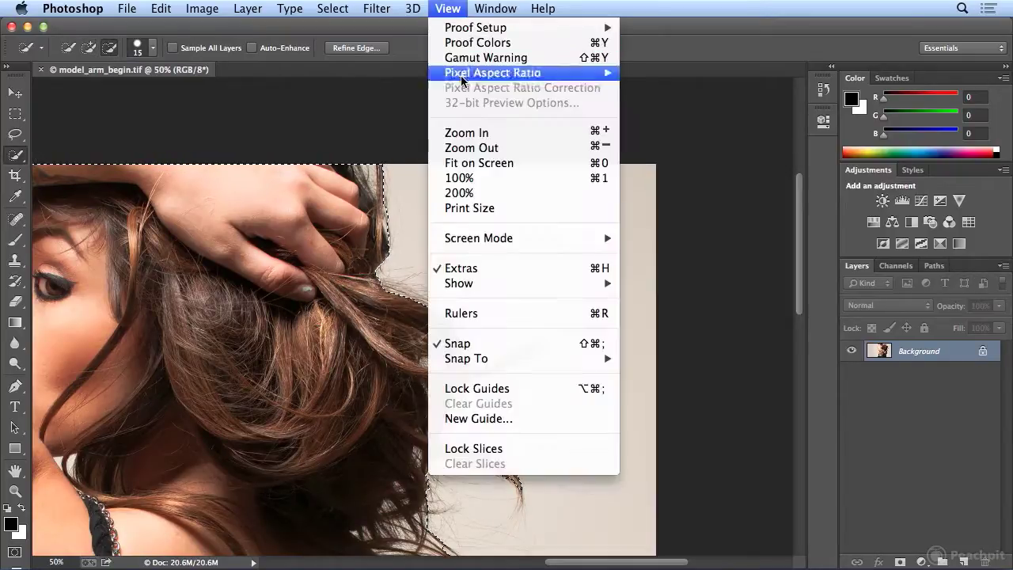
pyautogui.click(475, 147)
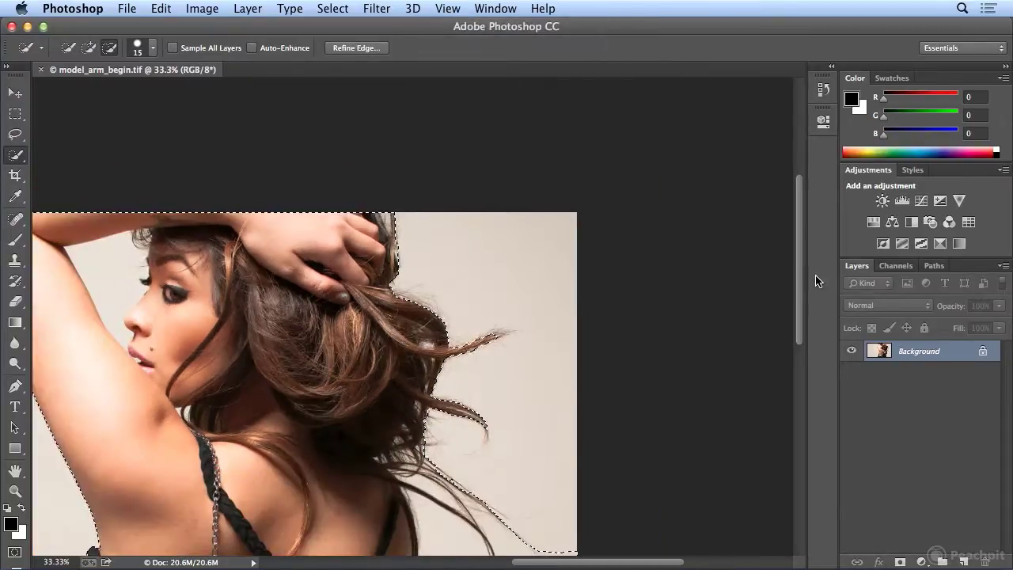
# Remove the background wedge beside her back from the selection, then zoom to 50%.
pyautogui.moveTo(800, 280); pyautogui.dragTo(803, 372)
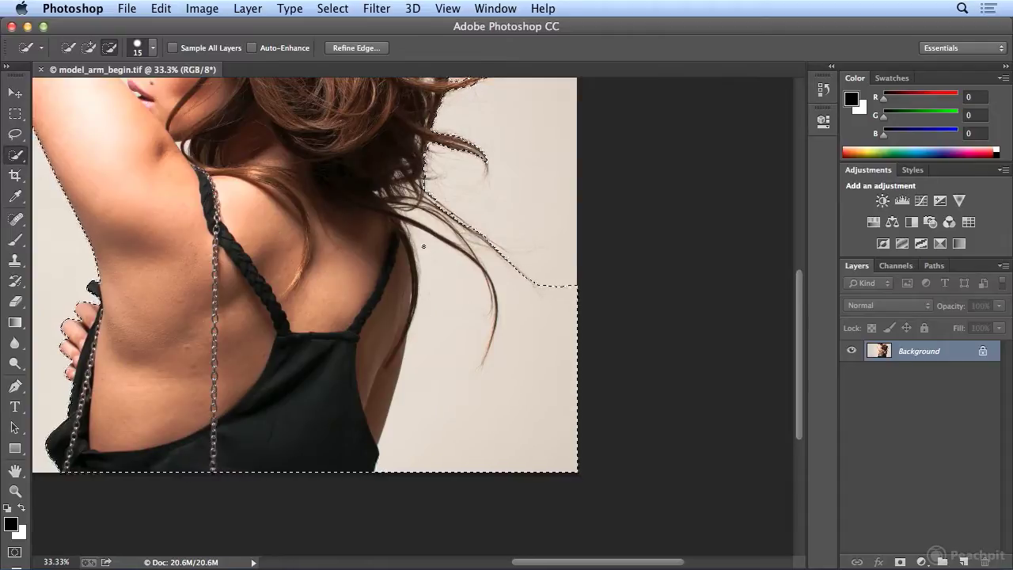
pyautogui.moveTo(422, 237)
pyautogui.mouseDown()
pyautogui.moveTo(434, 300)
pyautogui.moveTo(448, 313)
pyautogui.moveTo(443, 390)
pyautogui.moveTo(428, 431)
pyautogui.moveTo(439, 443)
pyautogui.moveTo(482, 438)
pyautogui.moveTo(552, 317)
pyautogui.moveTo(499, 274)
pyautogui.moveTo(535, 346)
pyautogui.mouseUp()
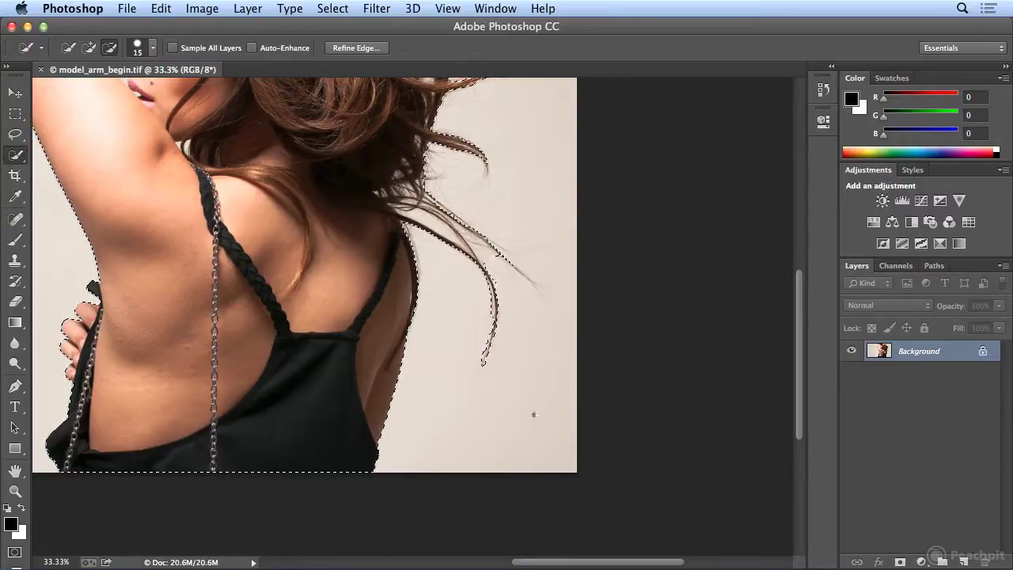
pyautogui.moveTo(572, 566); pyautogui.dragTo(519, 565)
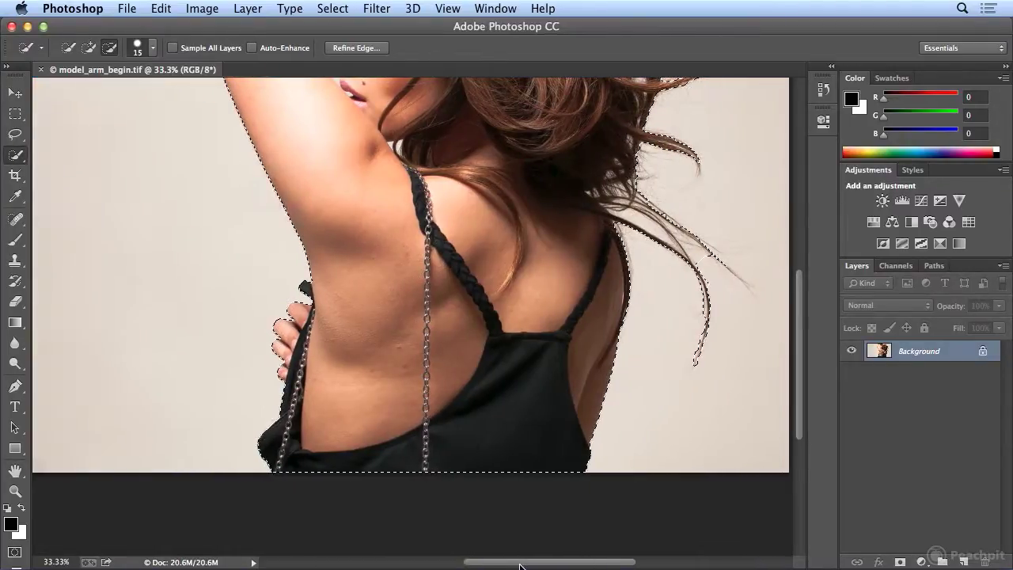
pyautogui.moveTo(800, 399); pyautogui.dragTo(806, 312)
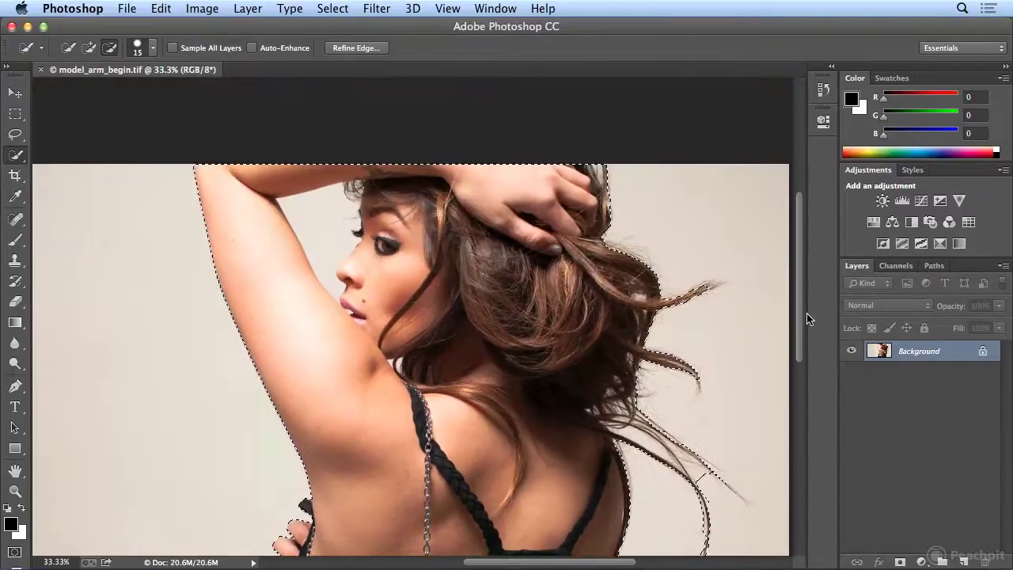
pyautogui.press('super+equal')
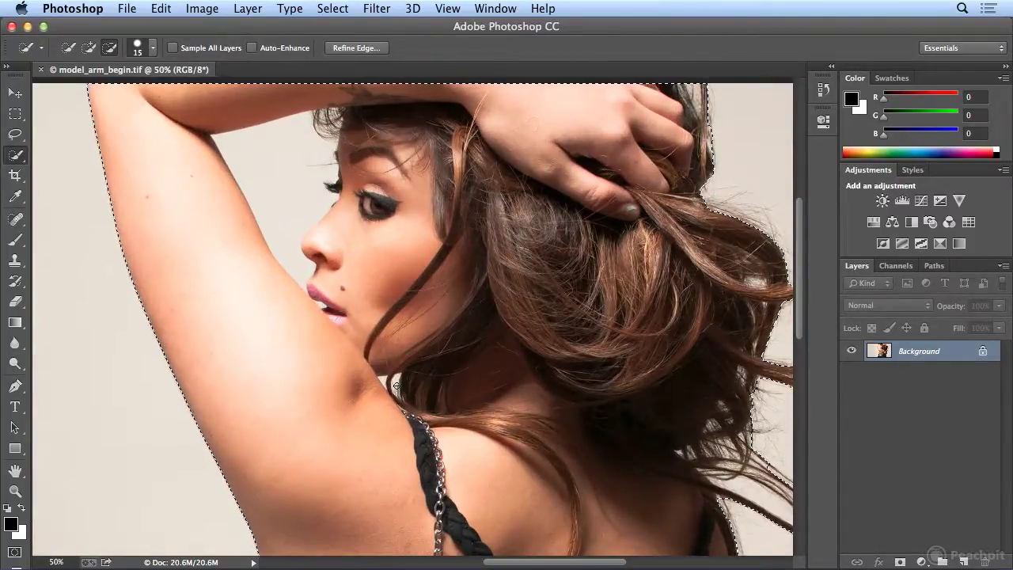
# Shrink the Quick Selection brush to 7 px.
pyautogui.rightClick(143, 95)
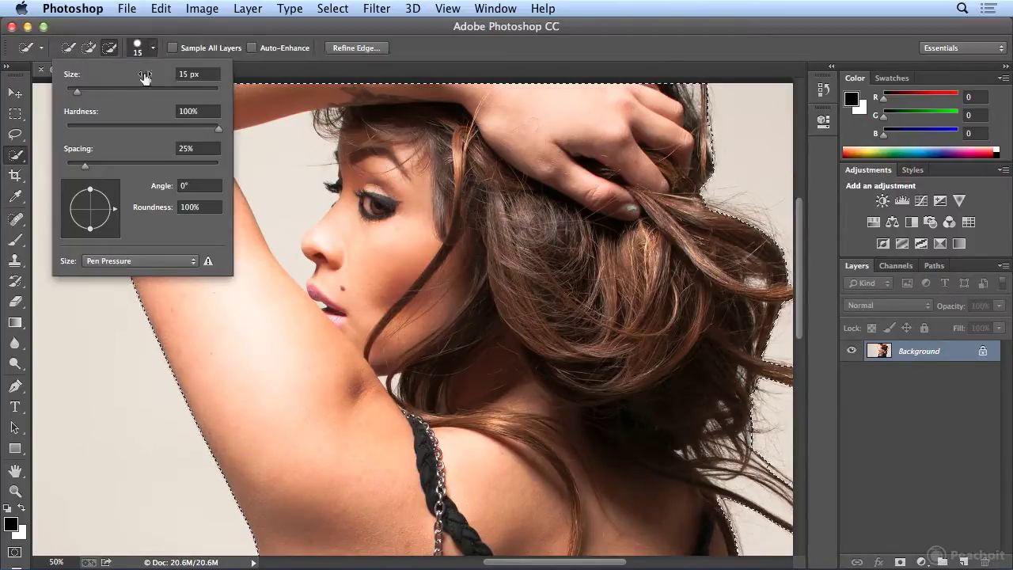
pyautogui.moveTo(78, 93); pyautogui.dragTo(72, 96)
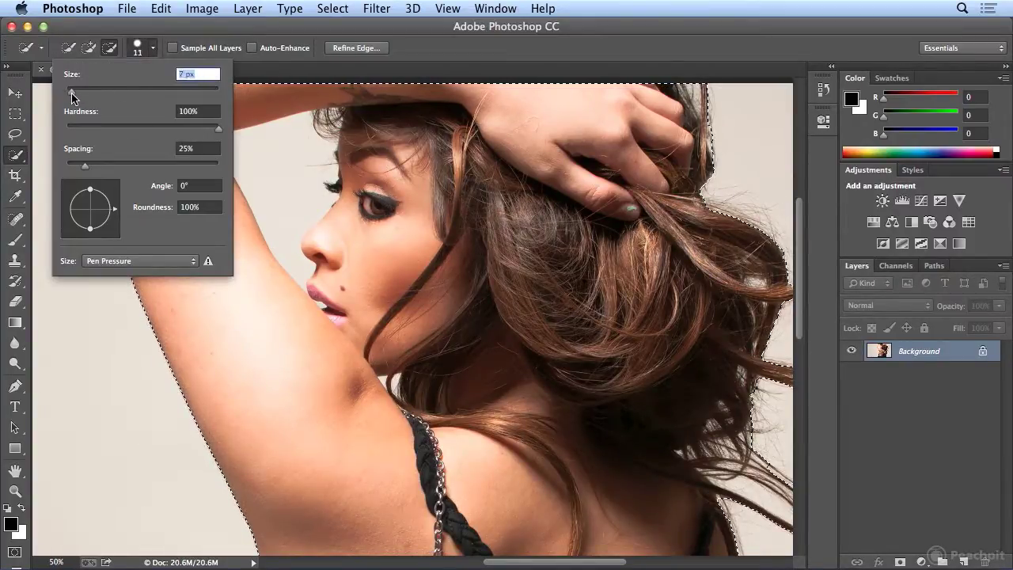
pyautogui.press('Return')
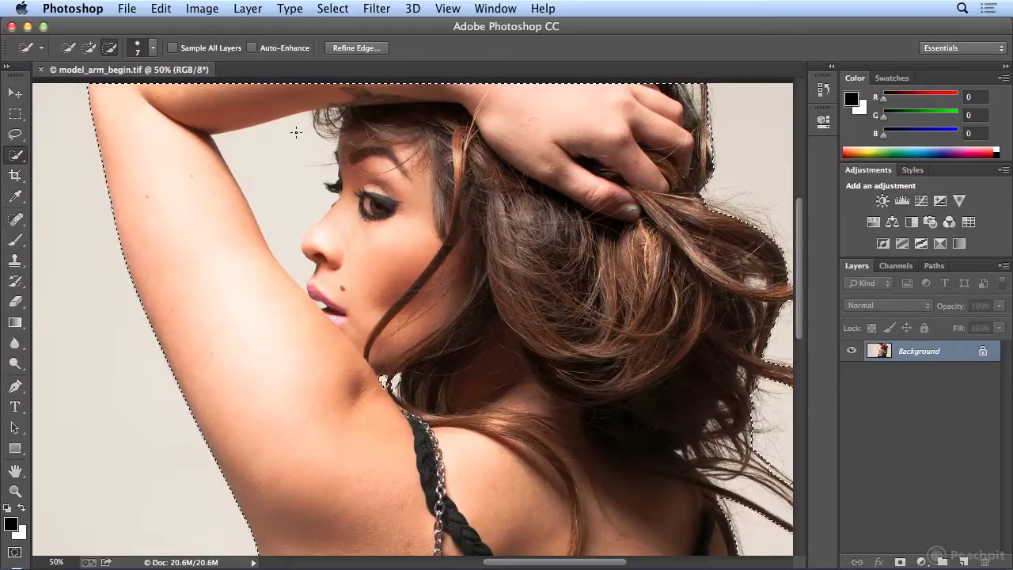
# Subtract the background gap between arm and face, then restore Add to selection.
pyautogui.moveTo(293, 131); pyautogui.dragTo(275, 148)
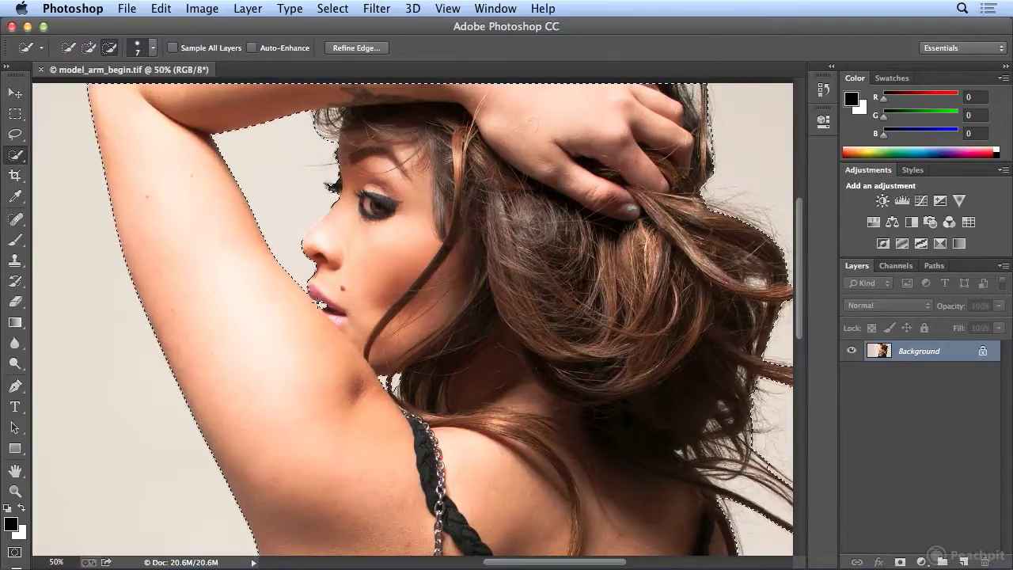
pyautogui.click(89, 49)
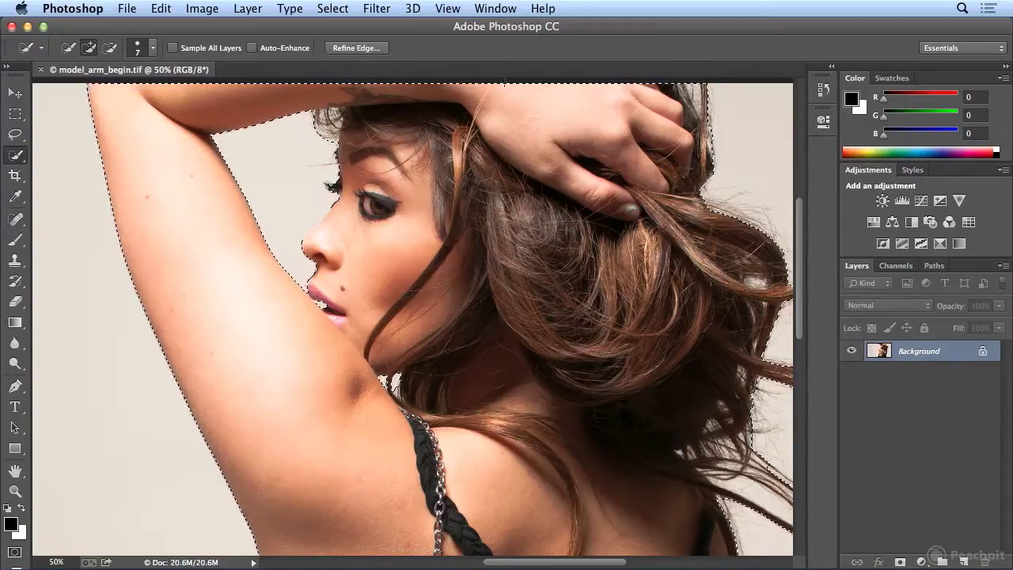
pyautogui.click(447, 8)
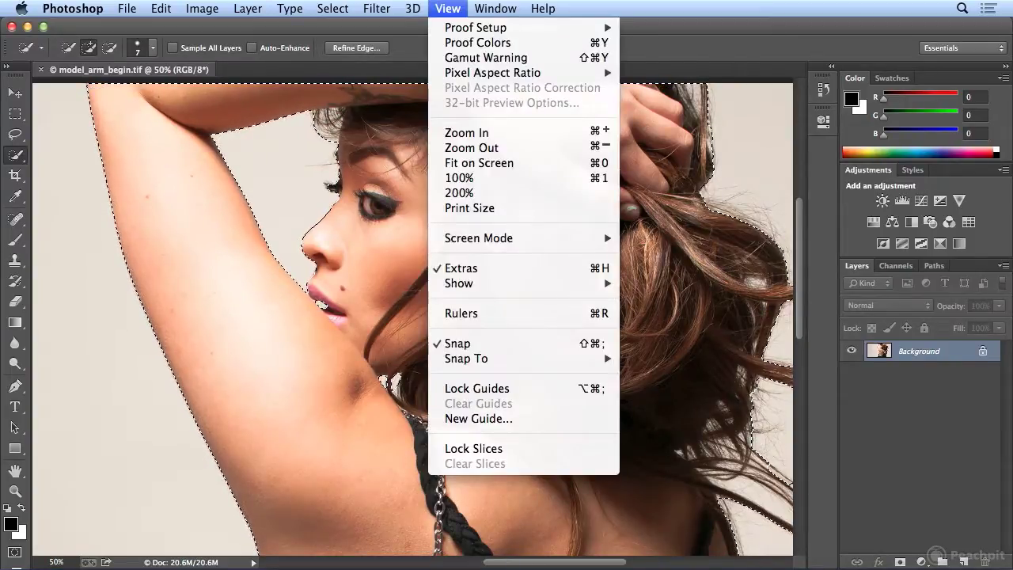
# Fit the photo on screen and open Refine Edge, moving its dialog off the model.
pyautogui.click(479, 162)
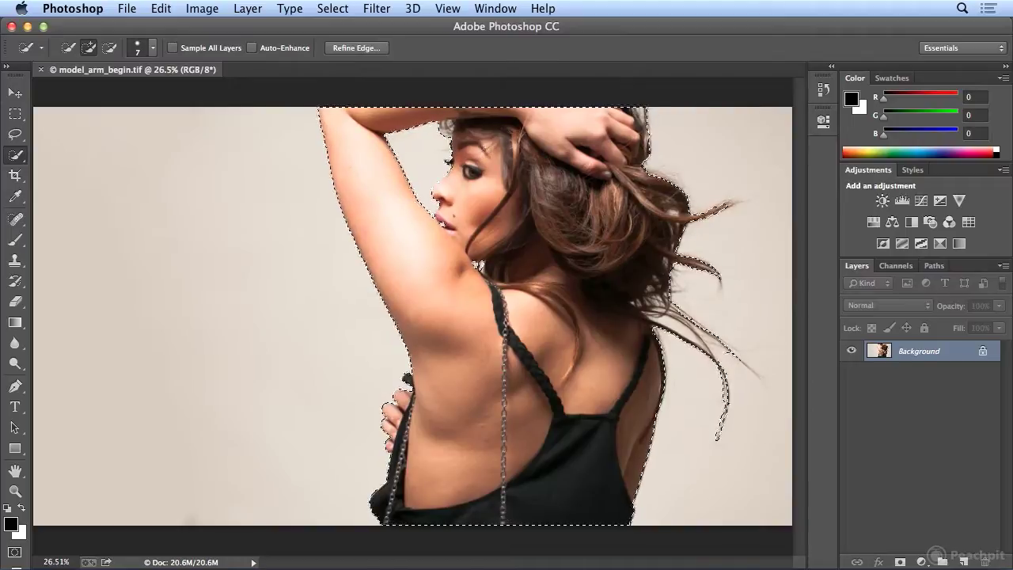
pyautogui.click(370, 49)
pyautogui.moveTo(428, 68); pyautogui.dragTo(679, 70)
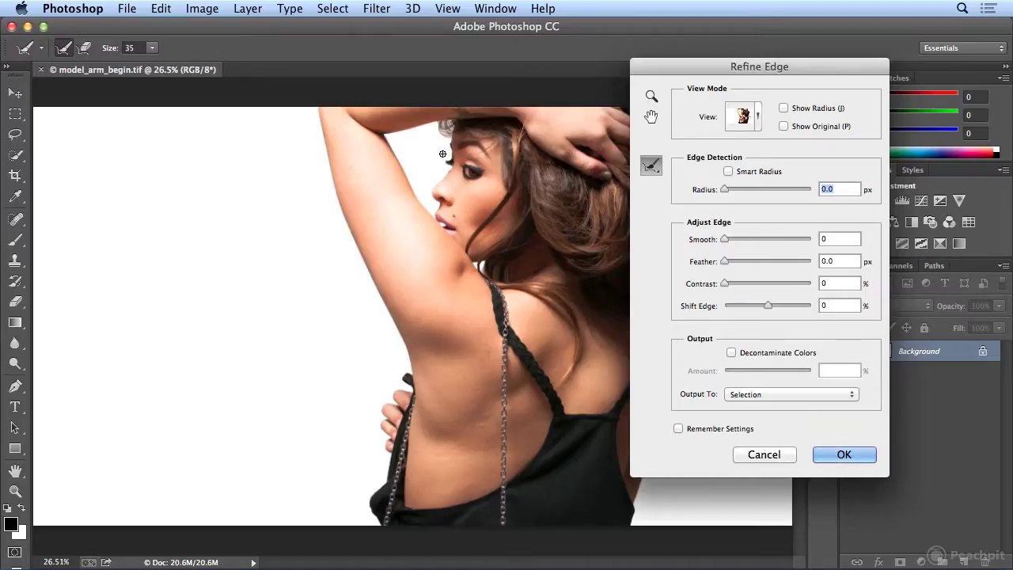
# Set the Refine Edge view mode to On Black and move the dialog left.
pyautogui.click(761, 123)
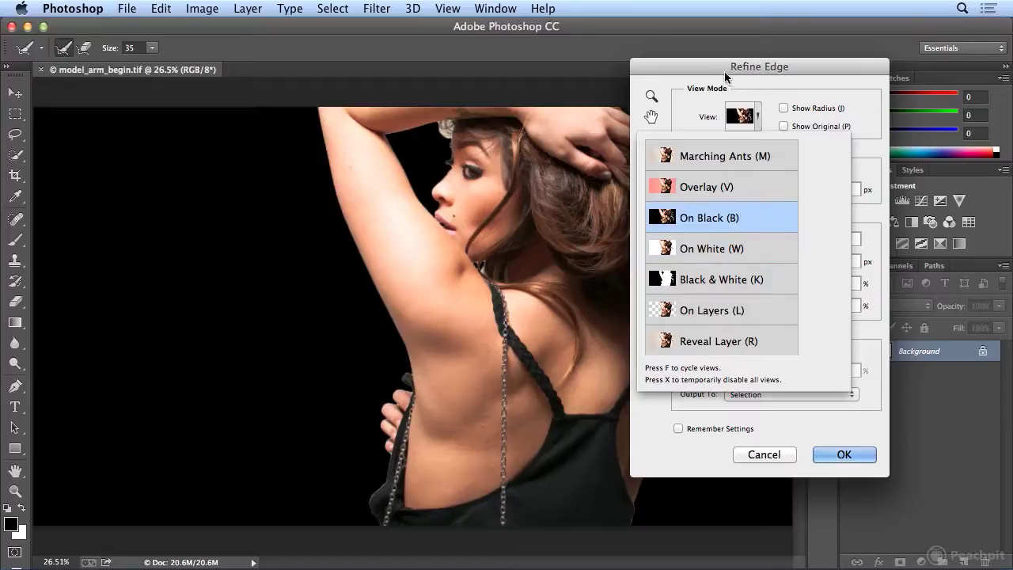
pyautogui.moveTo(709, 71); pyautogui.dragTo(218, 87)
pyautogui.moveTo(328, 84); pyautogui.dragTo(257, 95)
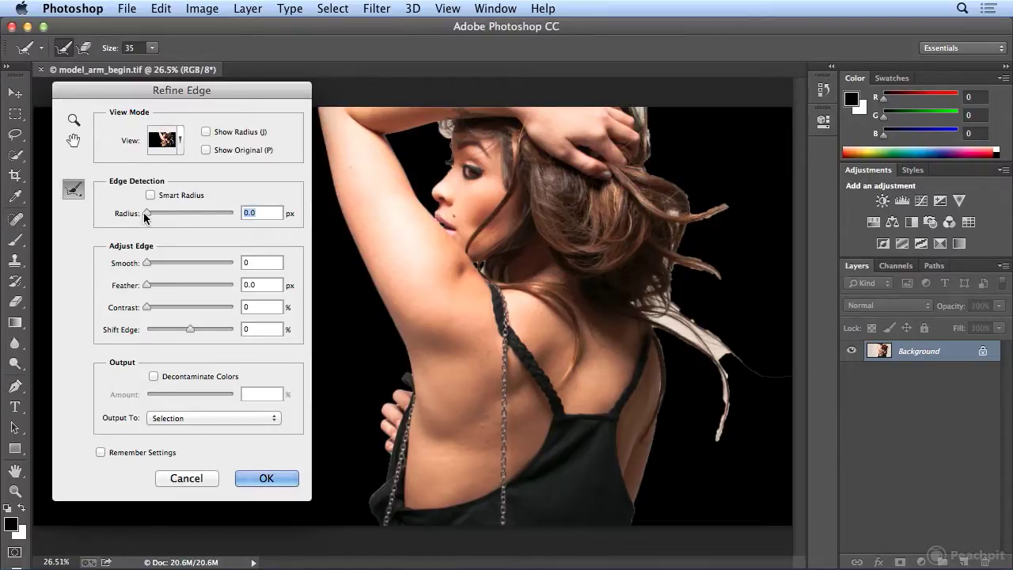
# Raise the Refine Edge Radius to 85.7 px and paint over the hair and armpit edges with the Refine Radius Tool.
pyautogui.moveTo(145, 214); pyautogui.dragTo(175, 217)
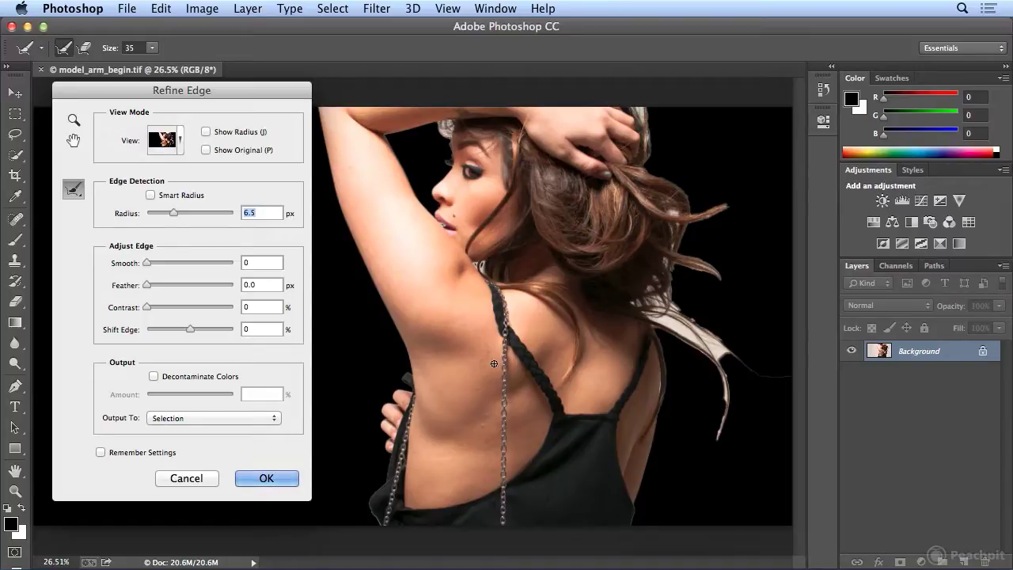
pyautogui.moveTo(170, 214); pyautogui.dragTo(218, 215)
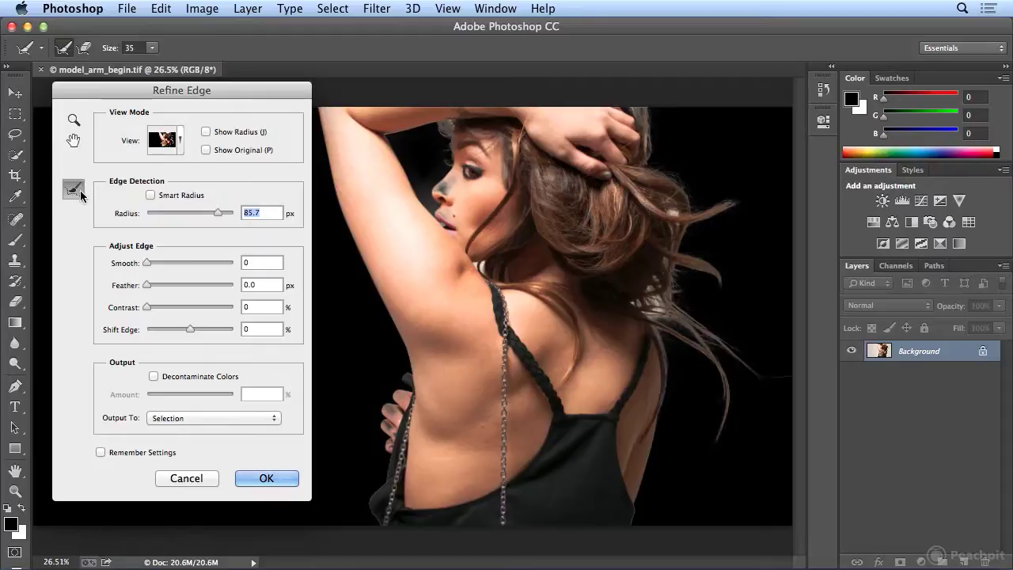
pyautogui.click(681, 212)
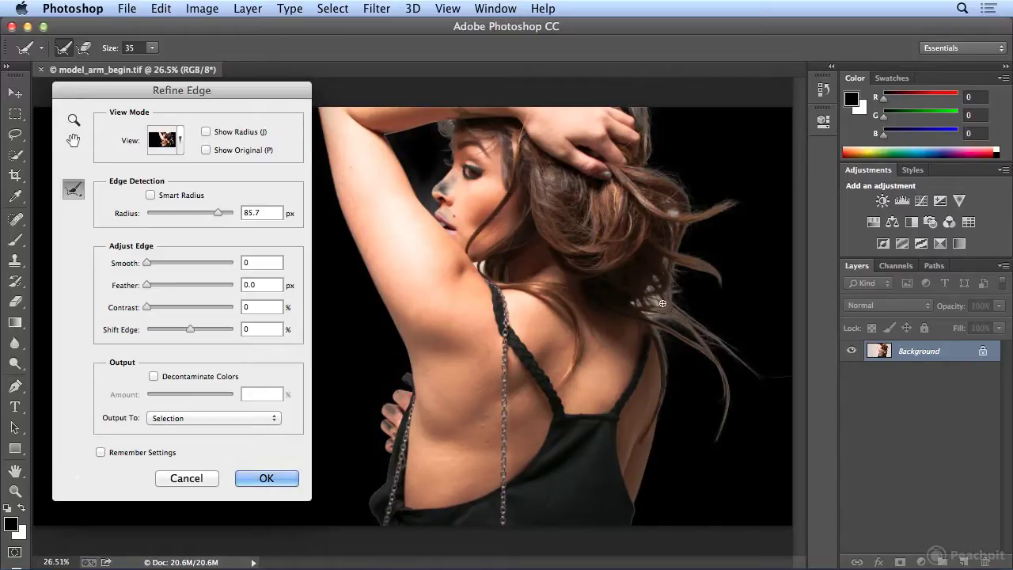
pyautogui.moveTo(653, 296); pyautogui.dragTo(661, 306)
pyautogui.moveTo(483, 264); pyautogui.dragTo(478, 263)
# Switch the Refine Edge brush to the Erase Refinements Tool.
pyautogui.click(74, 190)
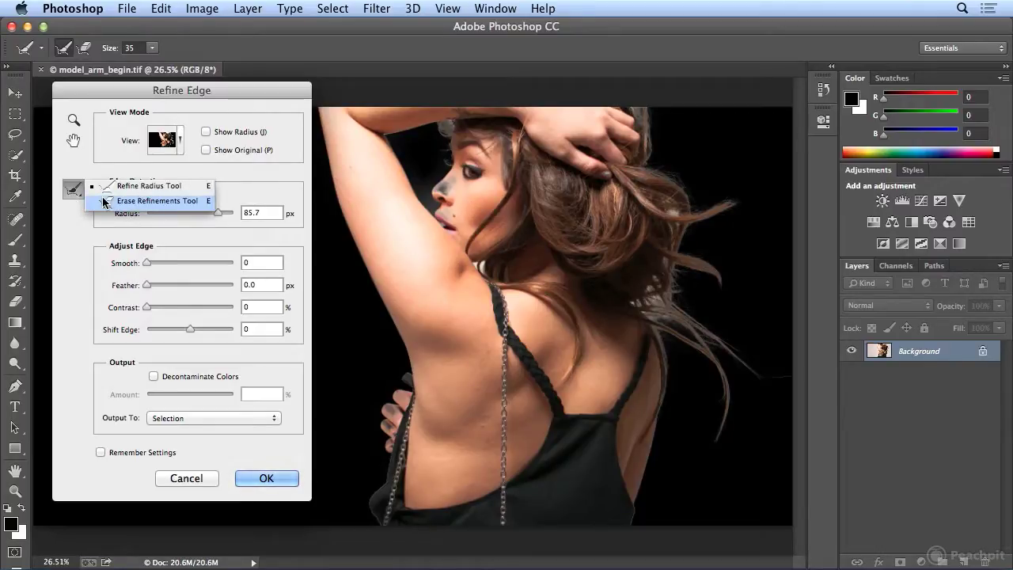
pyautogui.click(105, 201)
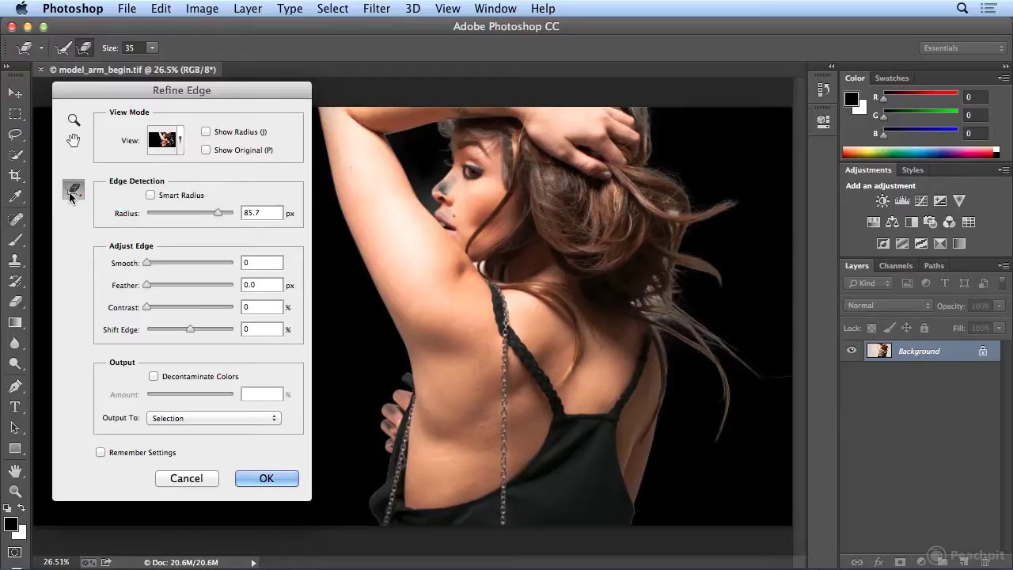
pyautogui.click(70, 197)
pyautogui.click(106, 202)
# Erase the edge refinement over the nose, lips, fingers and around the chin.
pyautogui.moveTo(443, 188); pyautogui.dragTo(457, 181)
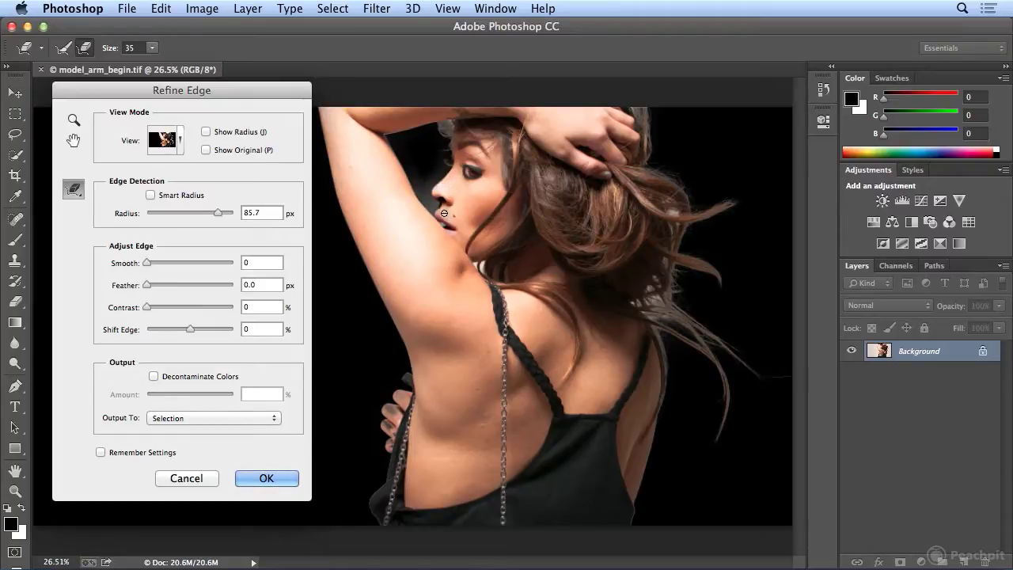
pyautogui.moveTo(448, 220); pyautogui.dragTo(451, 222)
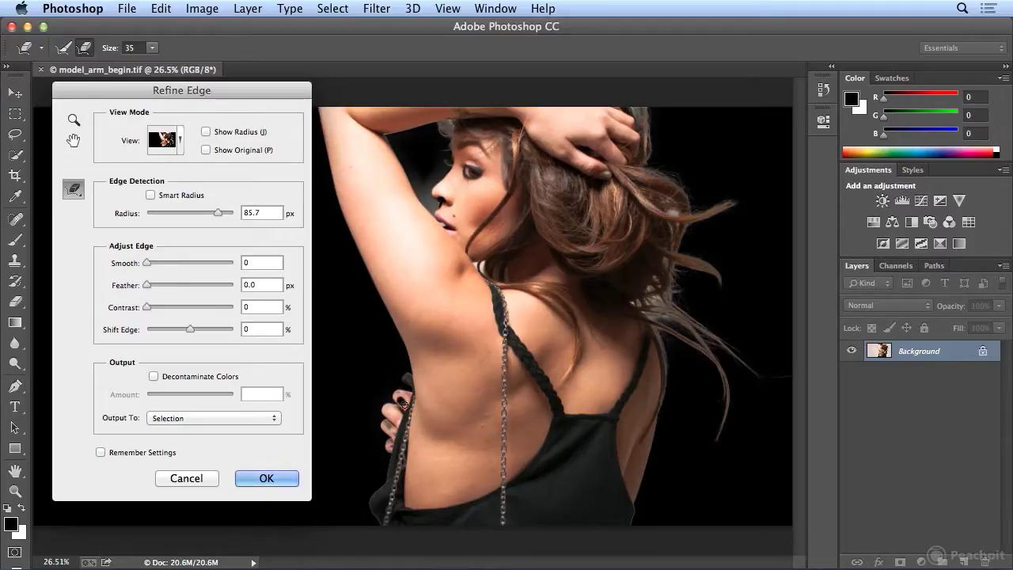
pyautogui.moveTo(404, 418); pyautogui.dragTo(400, 427)
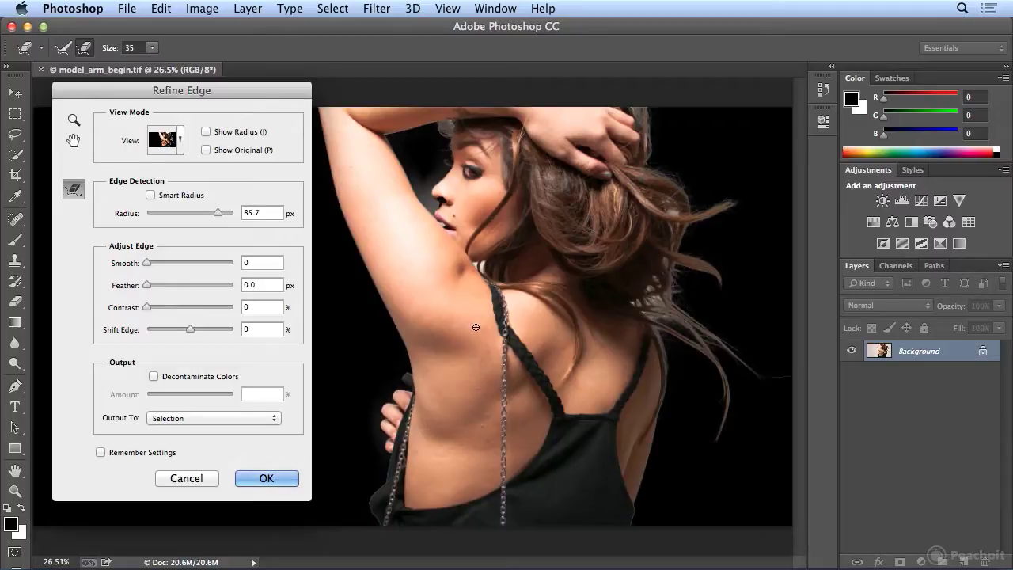
pyautogui.click(444, 207)
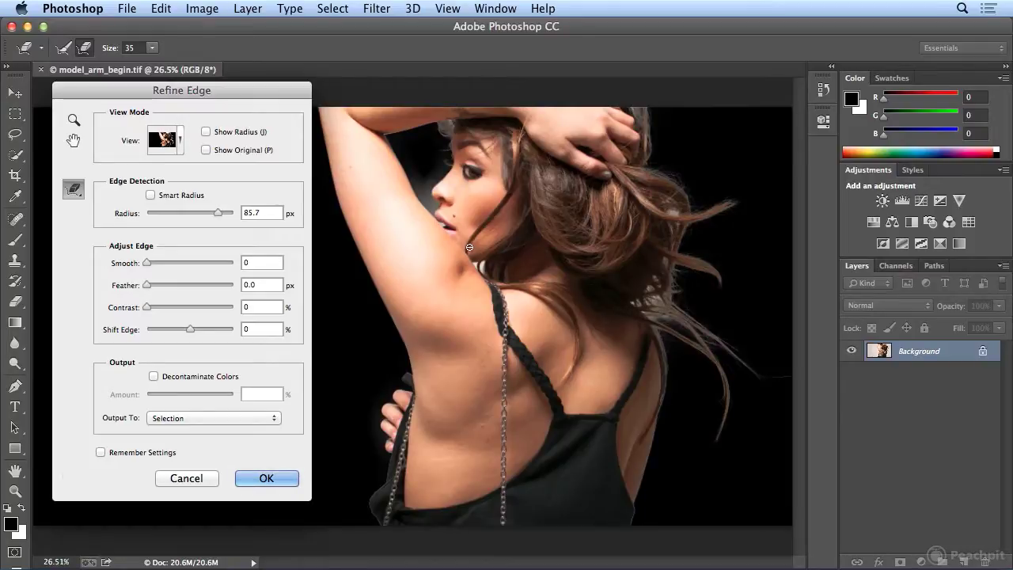
pyautogui.click(209, 418)
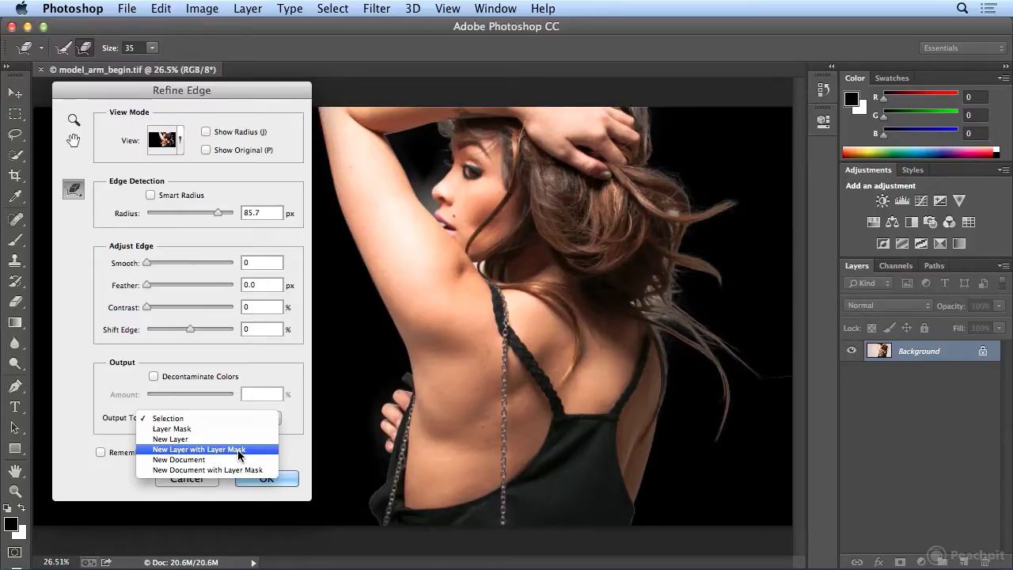
# Output the refined cutout to a new layer with layer mask and rename it 'model 01'.
pyautogui.click(239, 450)
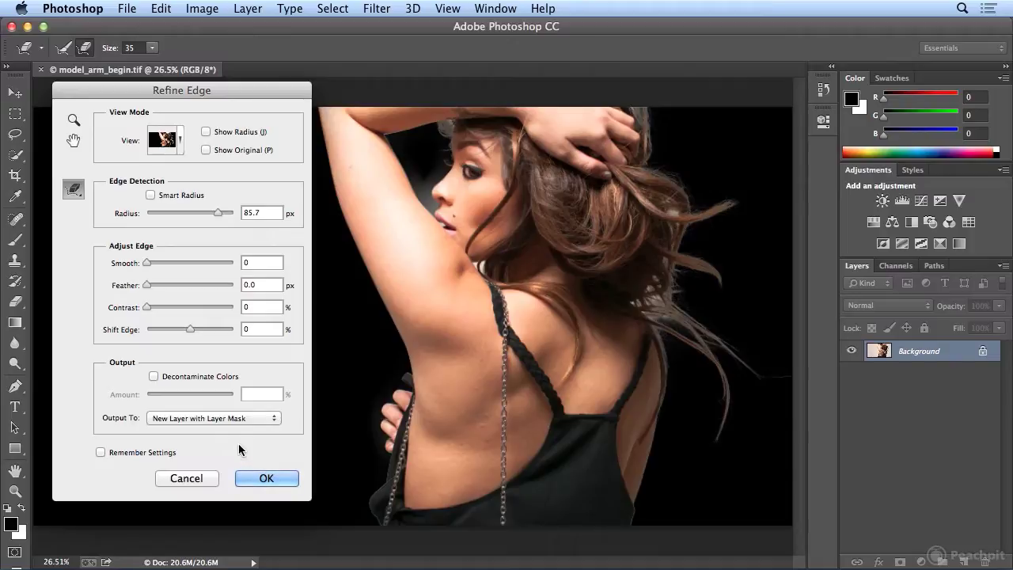
pyautogui.click(251, 478)
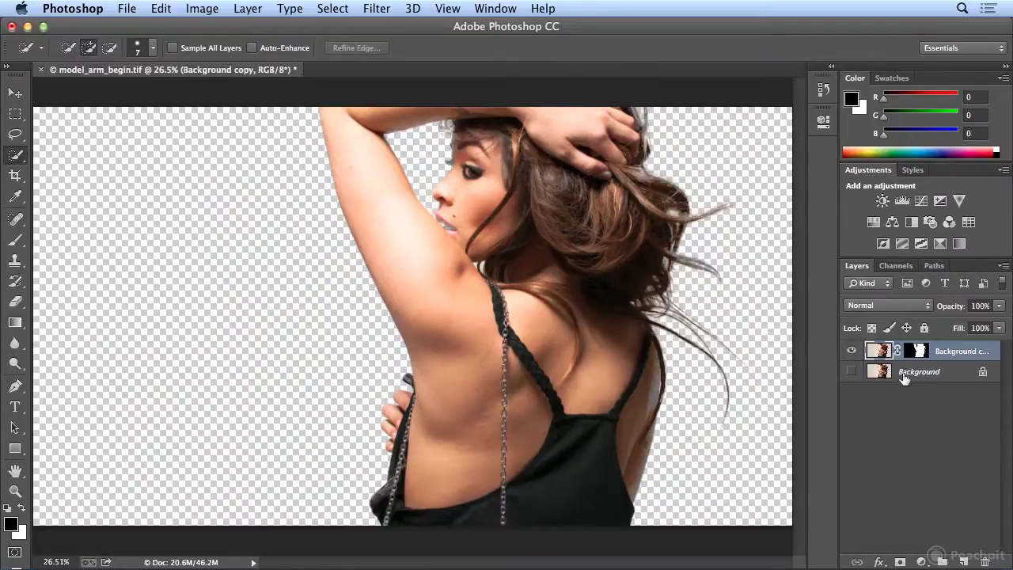
pyautogui.doubleClick(952, 353)
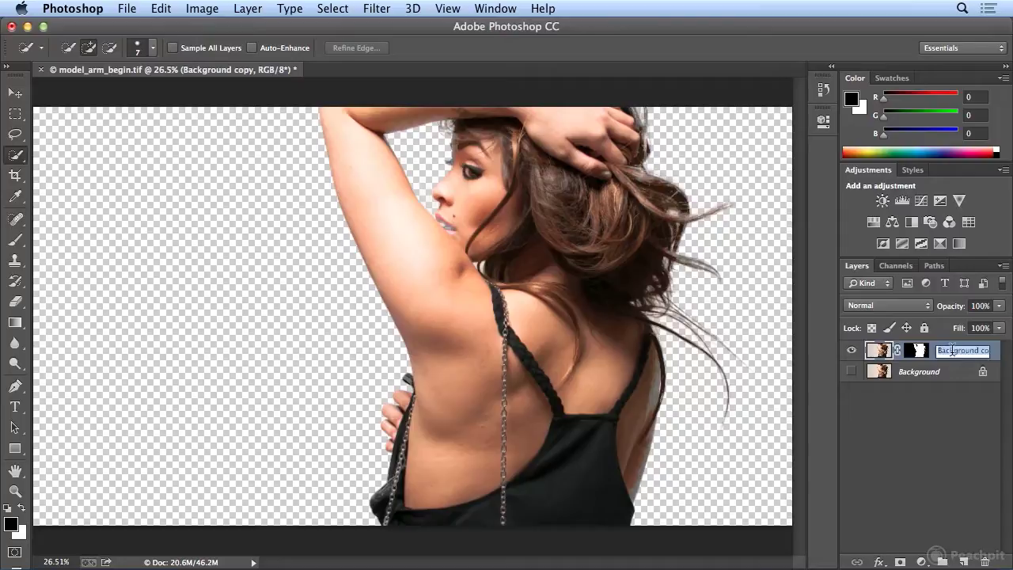
pyautogui.write('model 01')
pyautogui.press('Return')
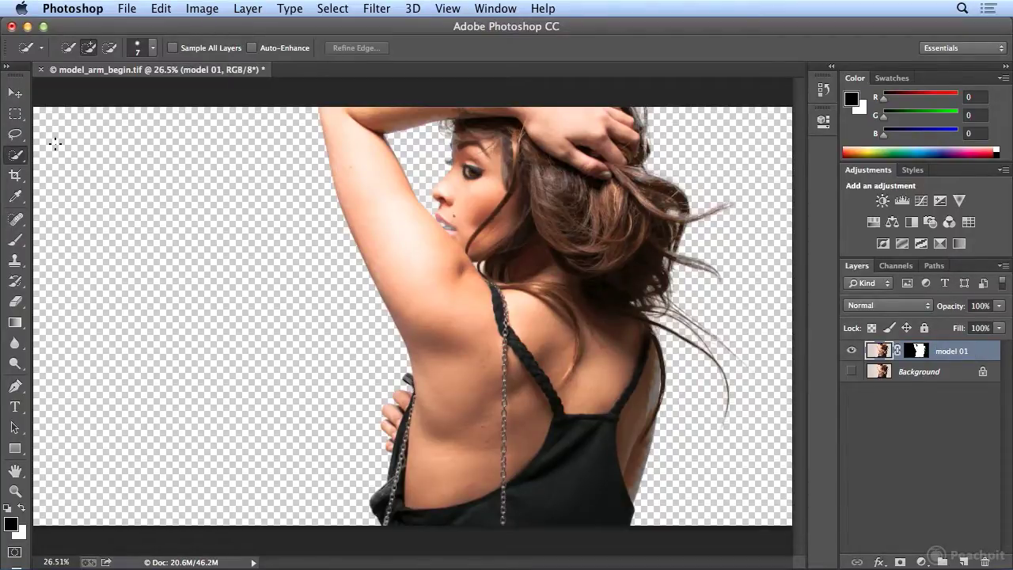
pyautogui.click(16, 93)
# Drag model 01 left, make the Background layer visible, then nudge model 01 further left.
pyautogui.moveTo(515, 307); pyautogui.dragTo(375, 317)
pyautogui.click(852, 373)
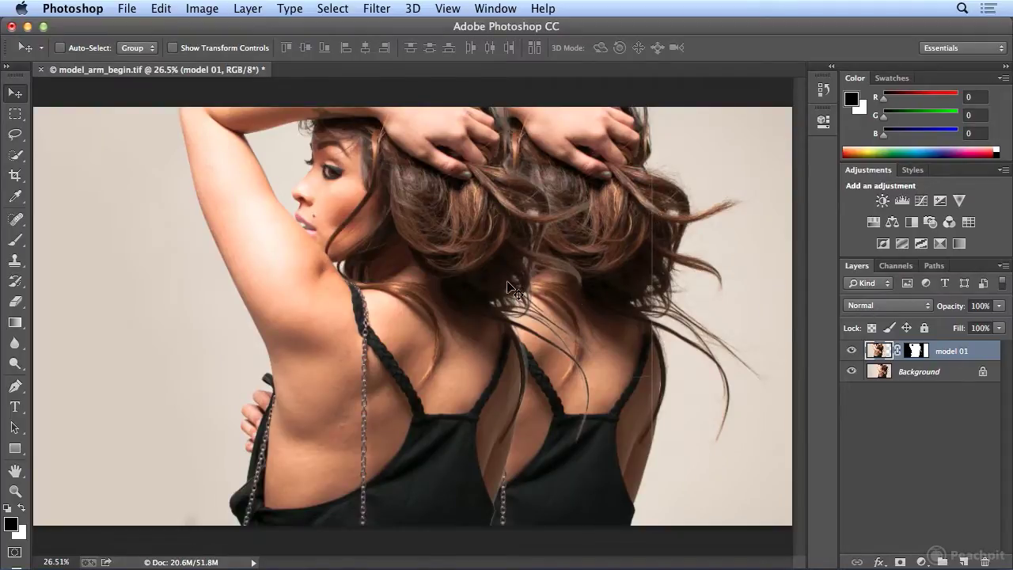
pyautogui.moveTo(453, 289); pyautogui.dragTo(422, 289)
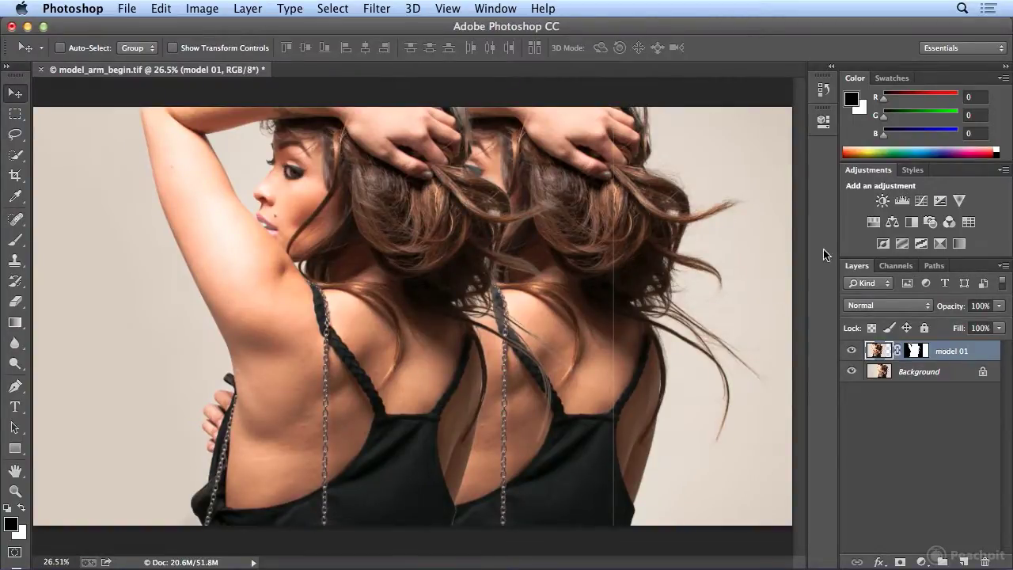
# Duplicate model 01 as 'model 02' and drag the copy to the left.
pyautogui.rightClick(964, 354)
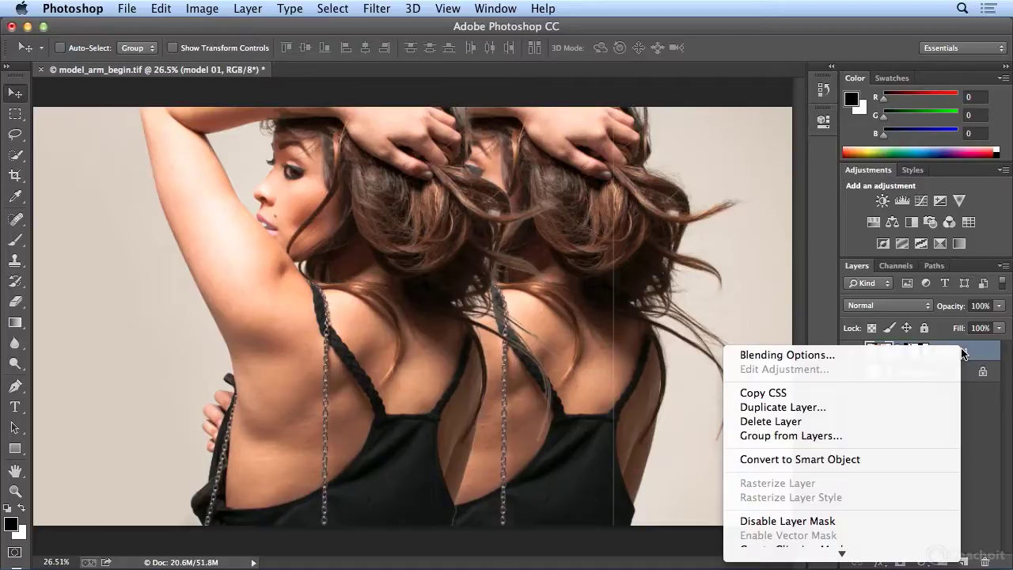
pyautogui.click(852, 407)
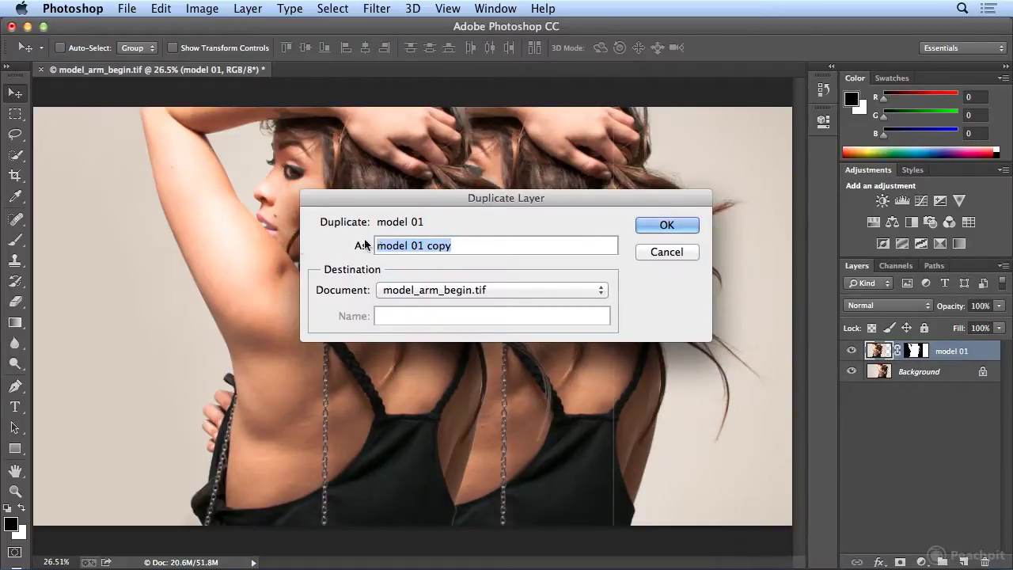
pyautogui.click(427, 245)
pyautogui.moveTo(418, 246); pyautogui.dragTo(475, 248)
pyautogui.write('2')
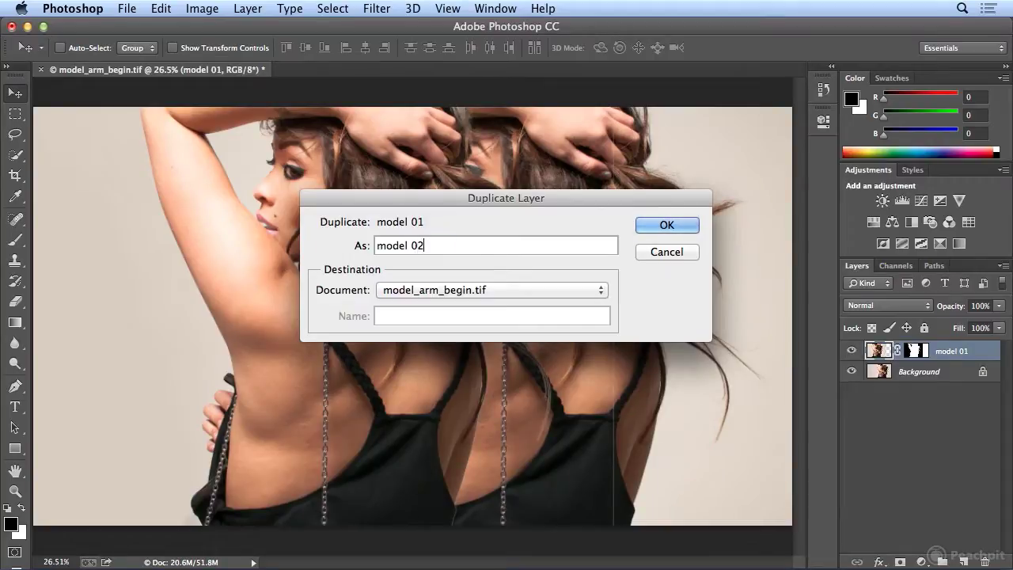
pyautogui.press('Return')
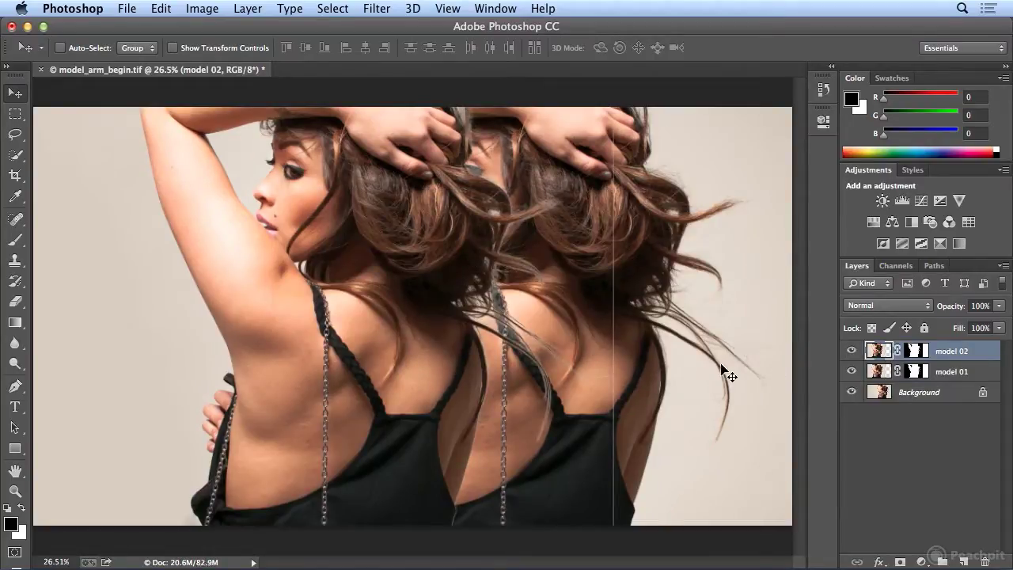
pyautogui.moveTo(437, 349); pyautogui.dragTo(298, 349)
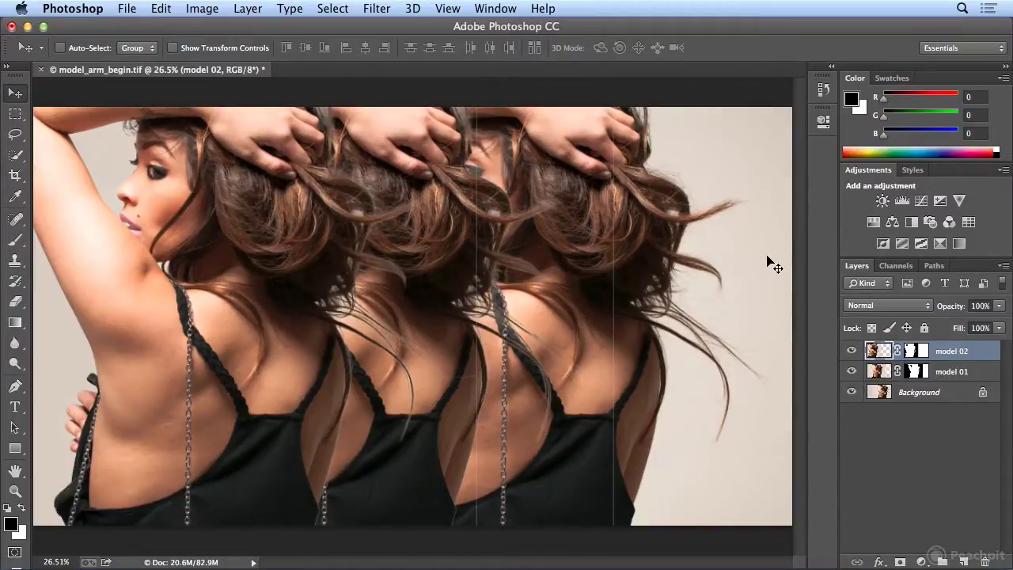
# Duplicate model 02 as 'model 03' and drag its figure to overlap the others.
pyautogui.rightClick(949, 350)
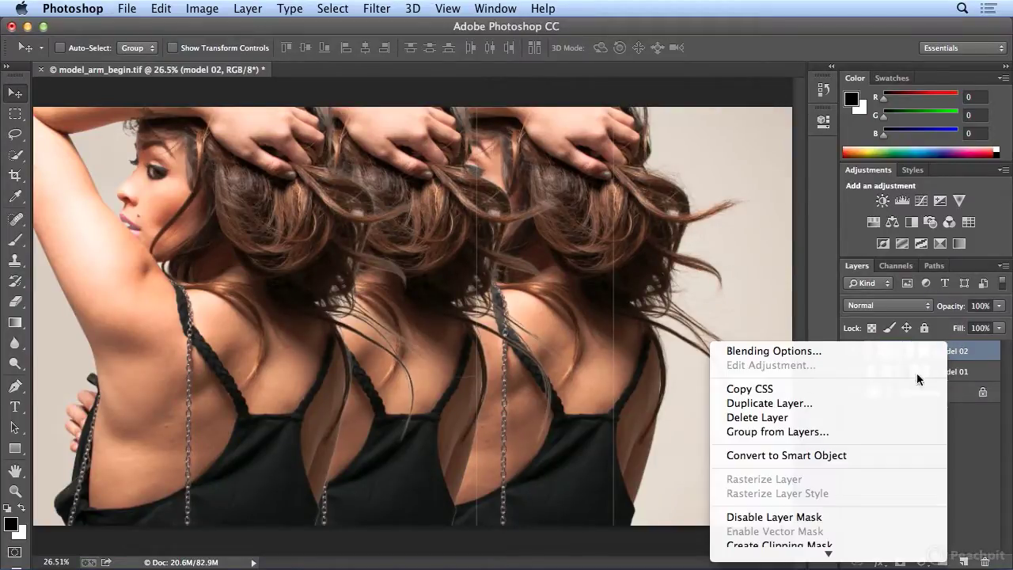
pyautogui.click(905, 407)
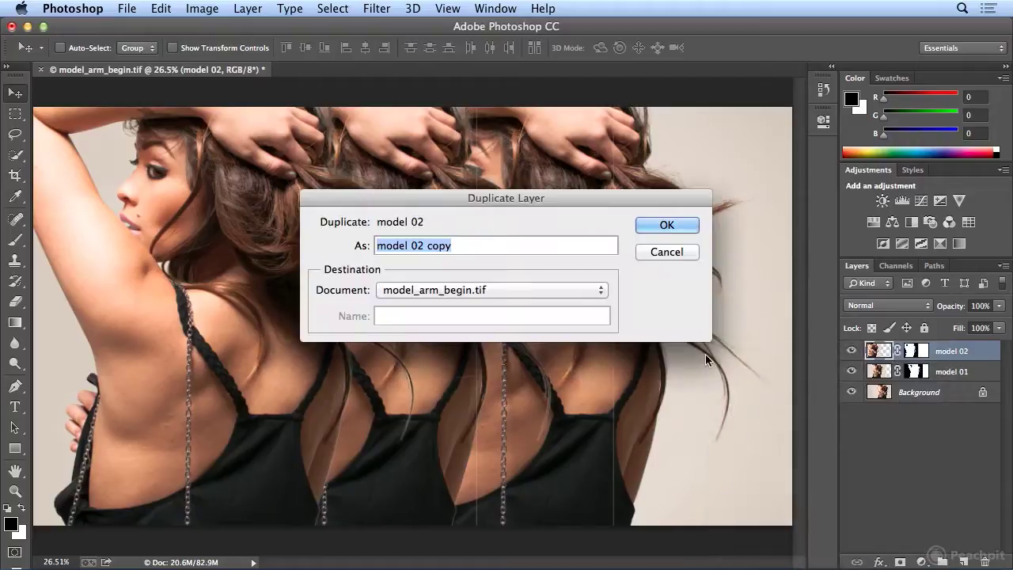
pyautogui.click(430, 247)
pyautogui.moveTo(421, 248); pyautogui.dragTo(459, 247)
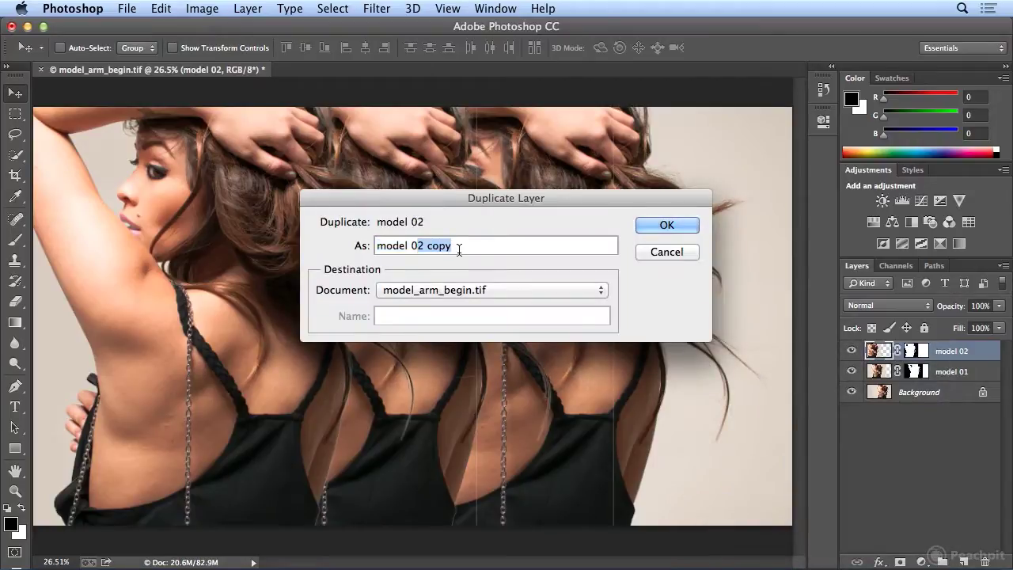
pyautogui.write('03')
pyautogui.press('Return')
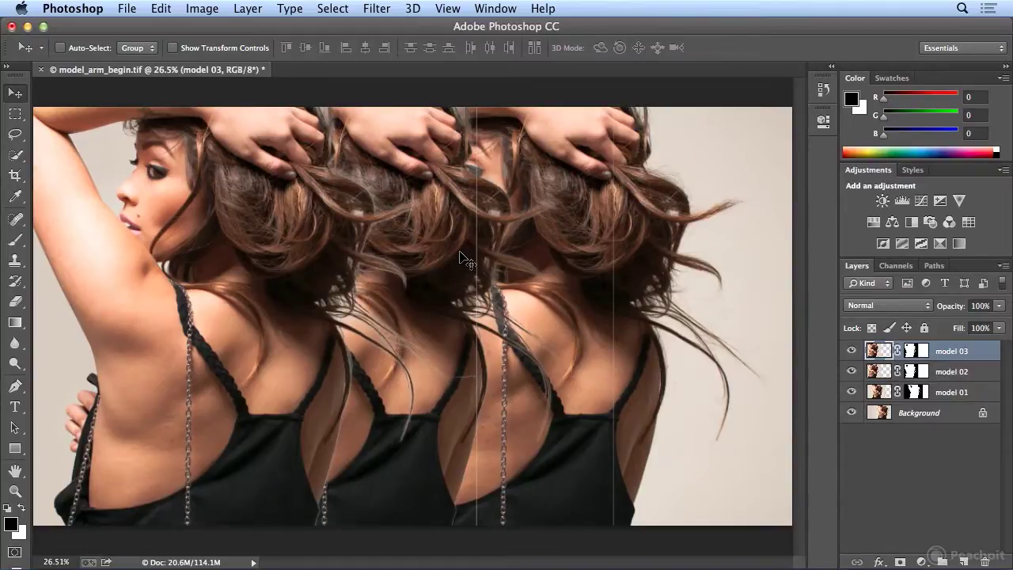
pyautogui.moveTo(463, 259); pyautogui.dragTo(593, 285)
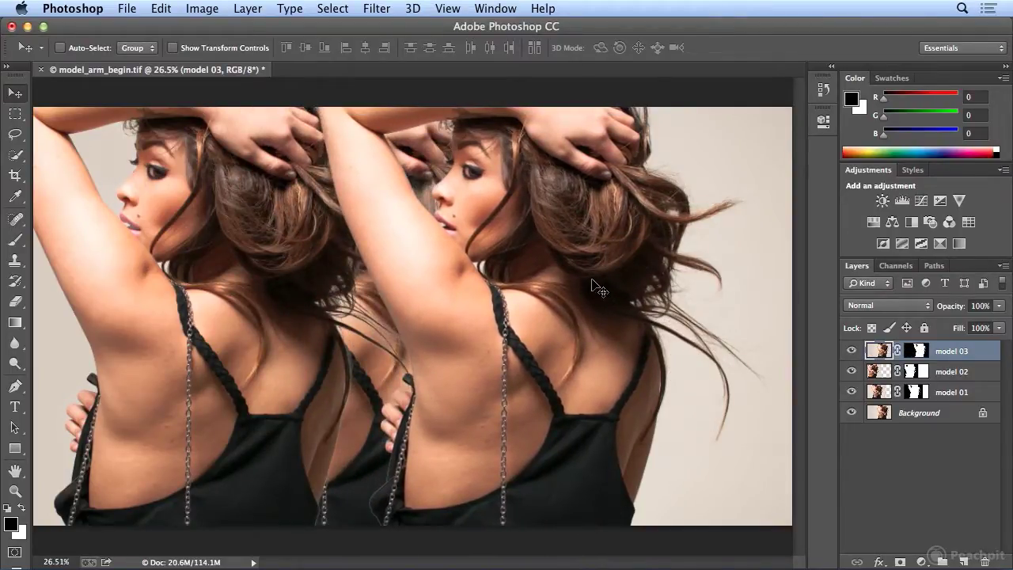
# Click through the model 01, 02 and 03 layers, ending with model 01 selected.
pyautogui.click(952, 394)
pyautogui.click(950, 373)
pyautogui.click(952, 356)
pyautogui.click(968, 396)
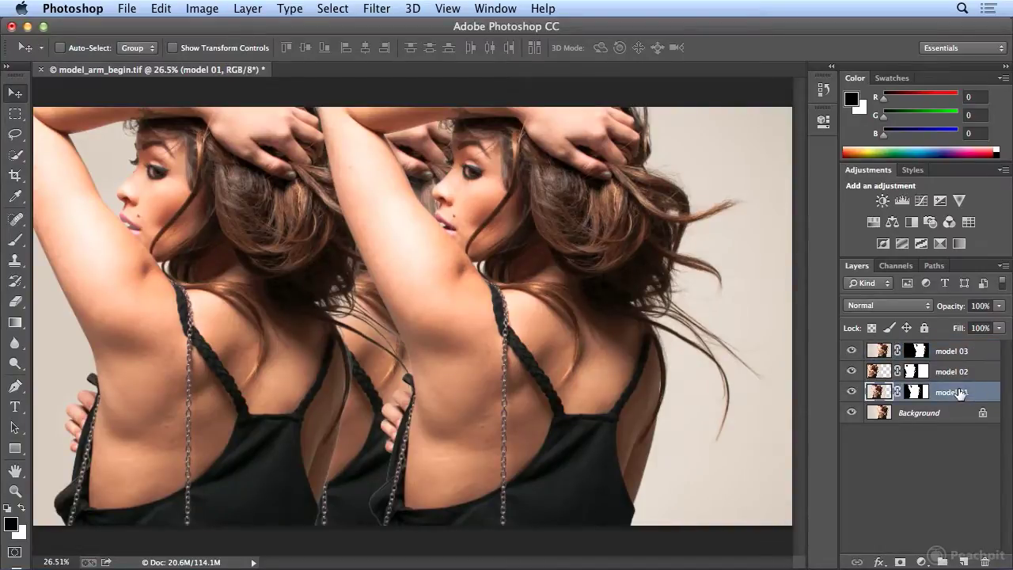
# Colorize model 01 with Hue/Saturation at Hue 0, Saturation 14.
pyautogui.click(202, 8)
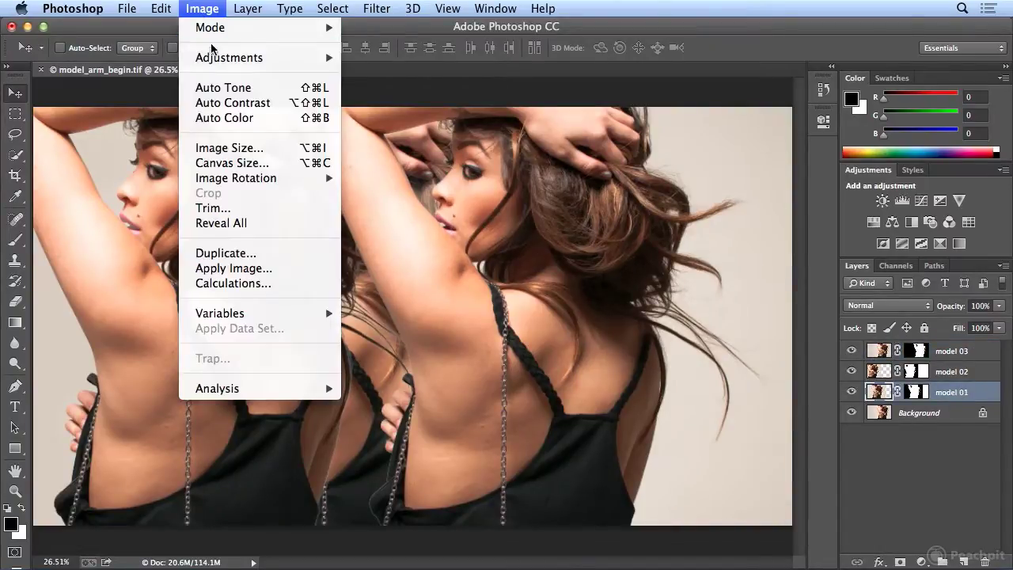
pyautogui.moveTo(215, 57)
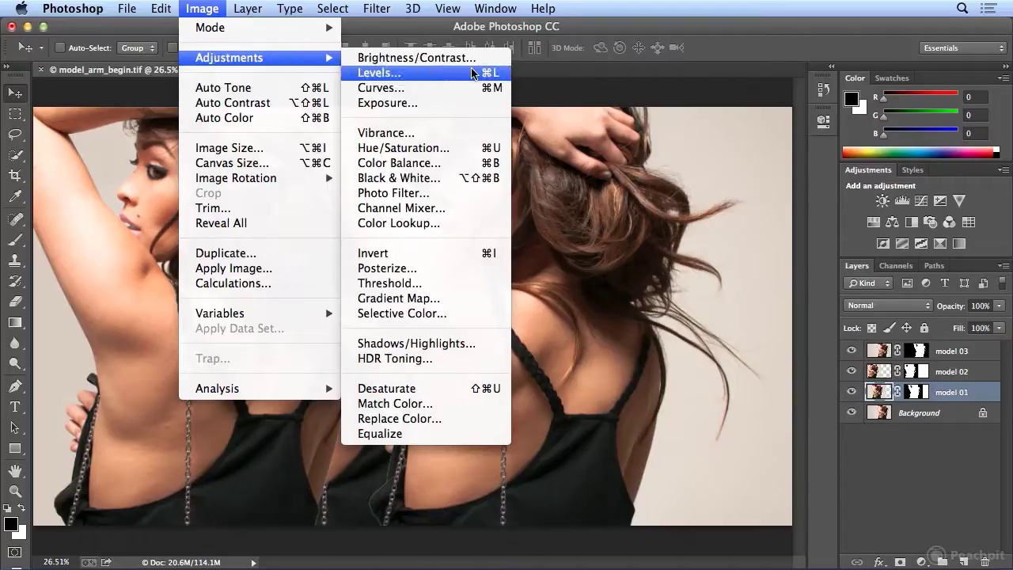
pyautogui.click(475, 148)
pyautogui.moveTo(475, 144); pyautogui.dragTo(678, 126)
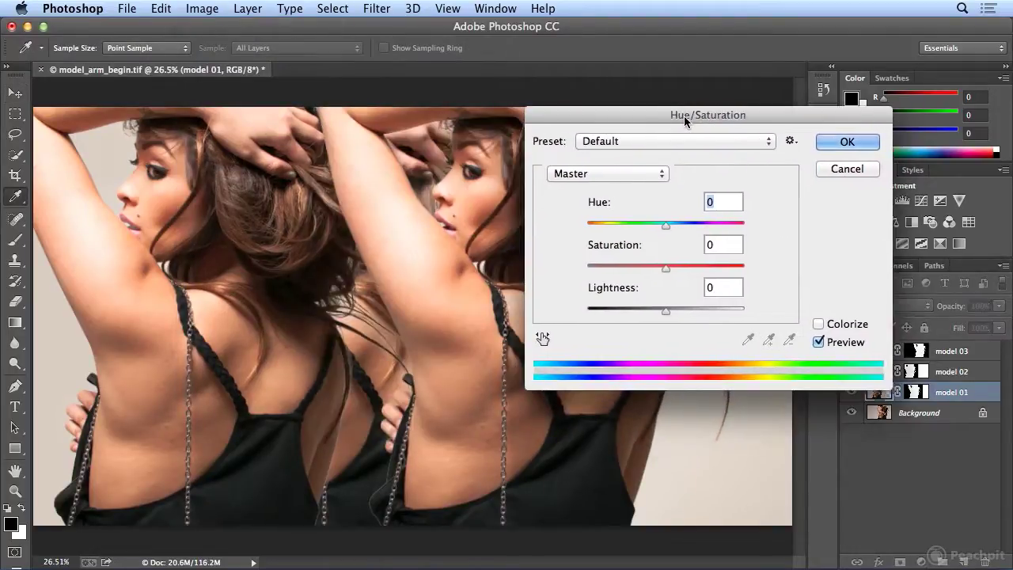
pyautogui.click(819, 324)
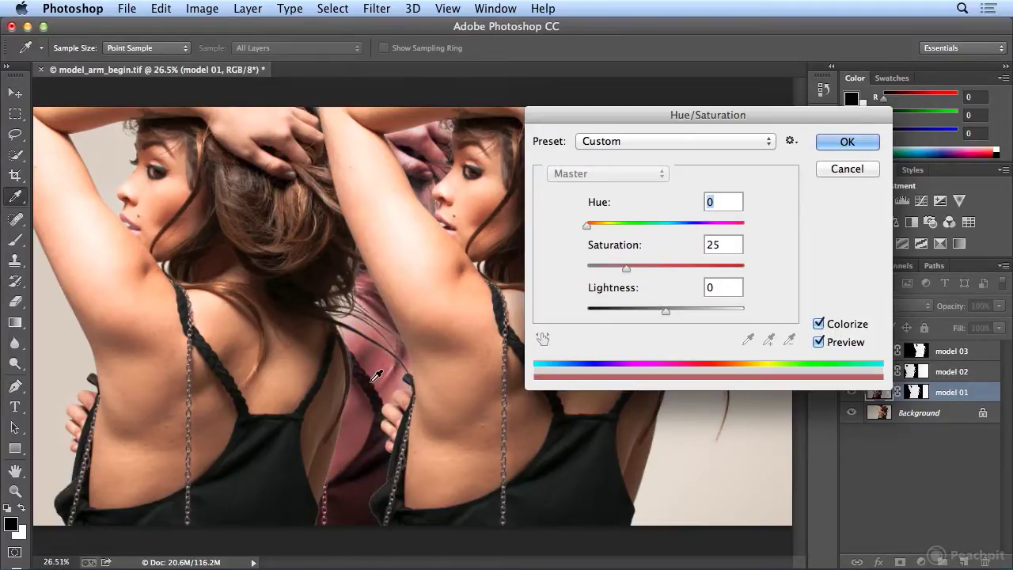
pyautogui.moveTo(627, 266); pyautogui.dragTo(610, 275)
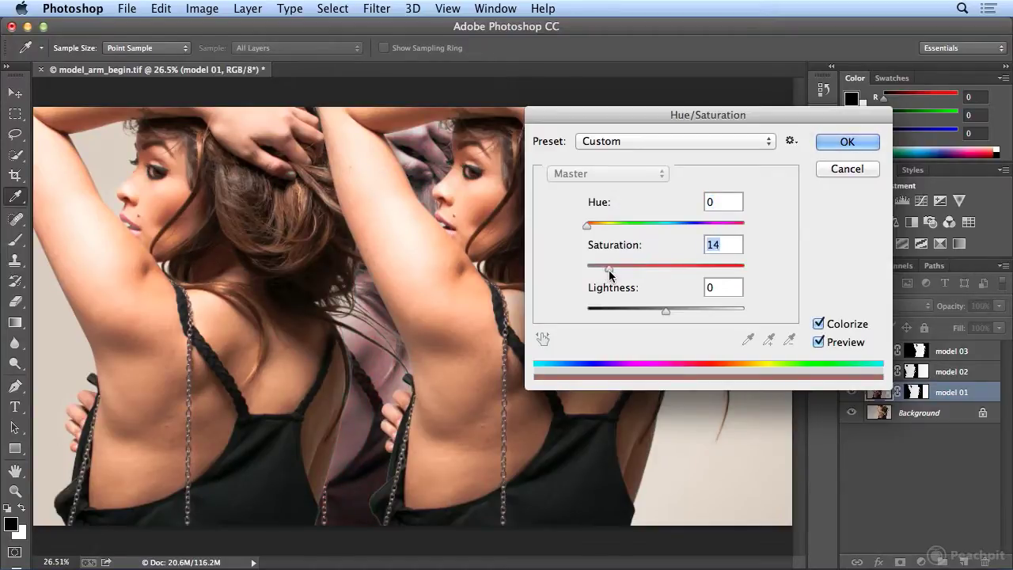
pyautogui.click(847, 142)
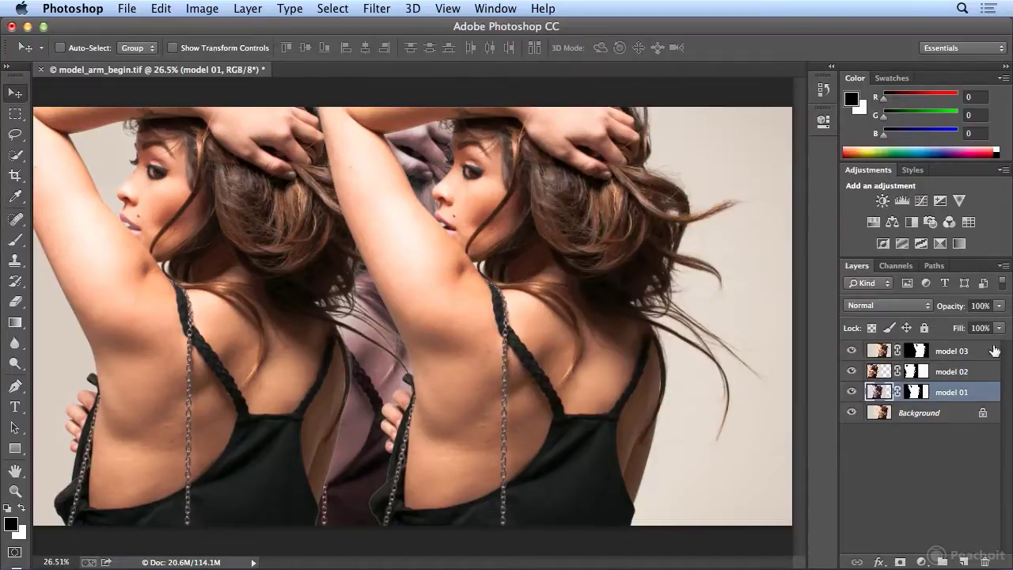
# Select model 02 and colorize it with Hue/Saturation at Hue 238, Saturation 5.
pyautogui.click(973, 376)
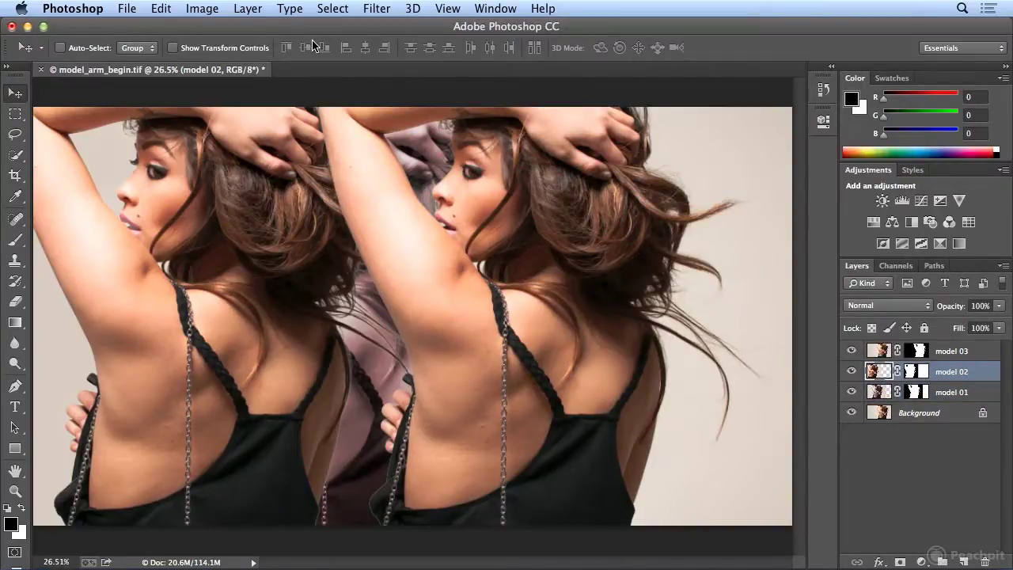
pyautogui.click(212, 11)
pyautogui.moveTo(215, 57)
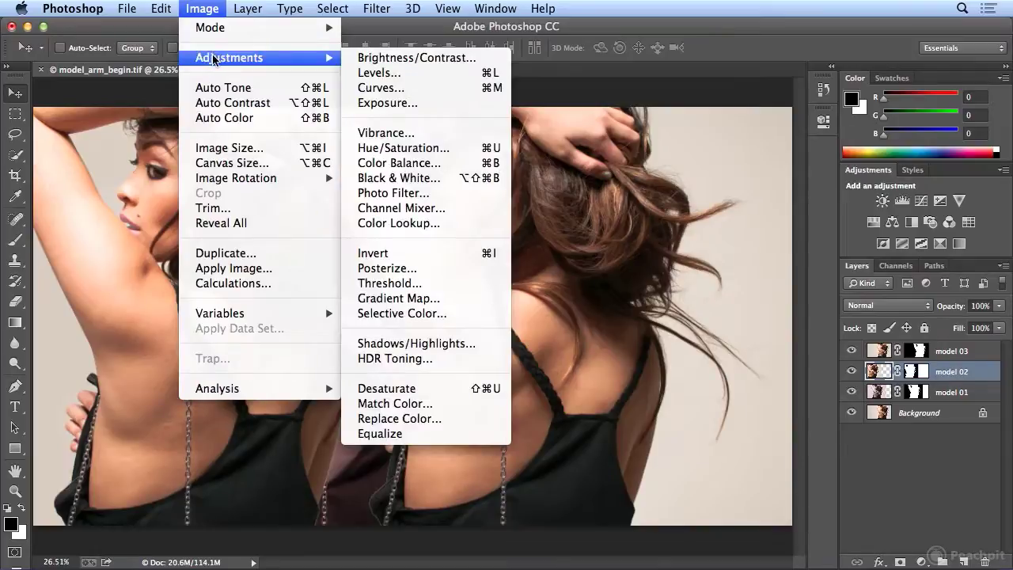
pyautogui.click(433, 144)
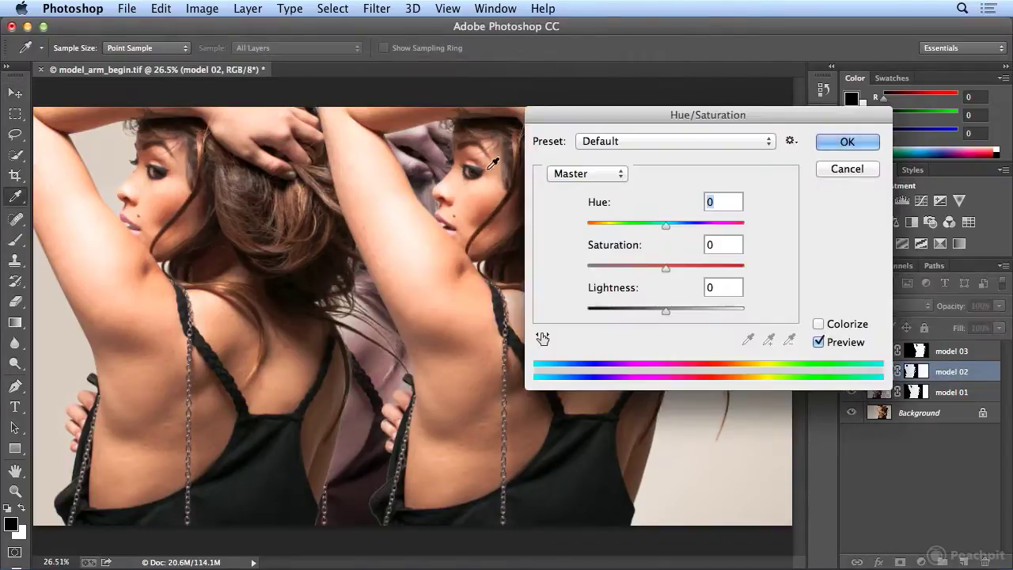
pyautogui.click(835, 325)
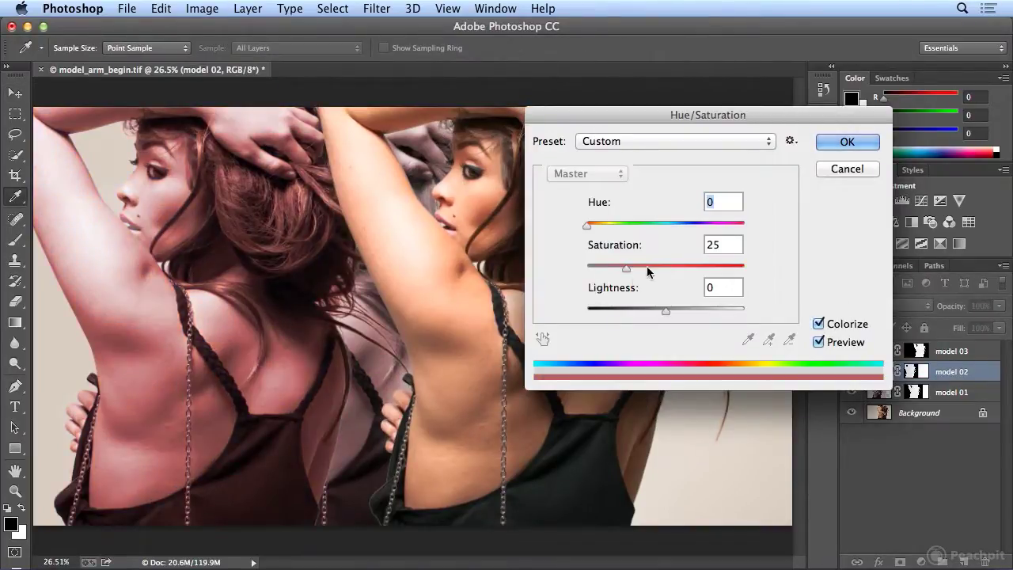
pyautogui.moveTo(591, 228); pyautogui.dragTo(692, 226)
pyautogui.moveTo(625, 271); pyautogui.dragTo(593, 275)
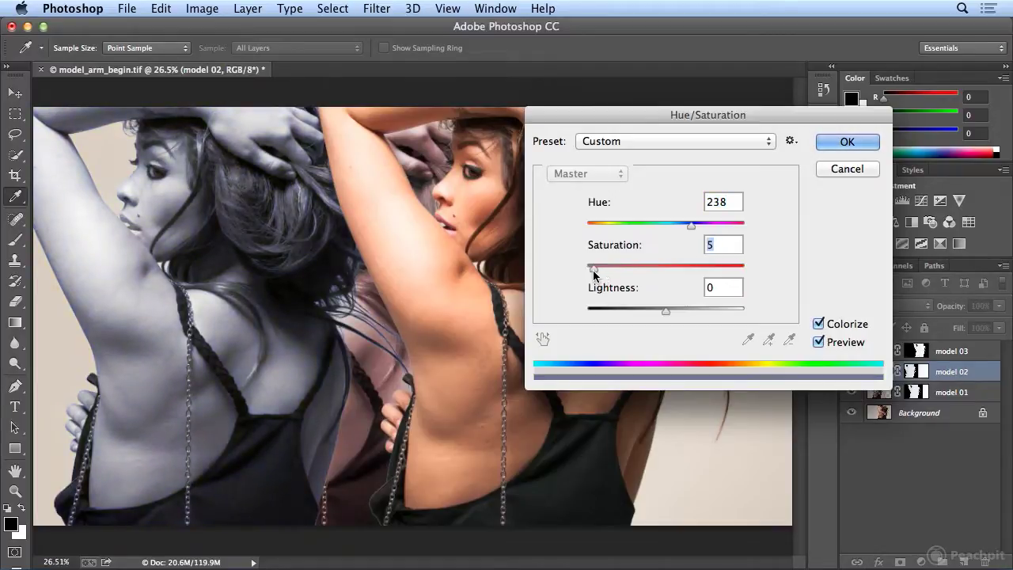
pyautogui.click(848, 142)
pyautogui.press('v')
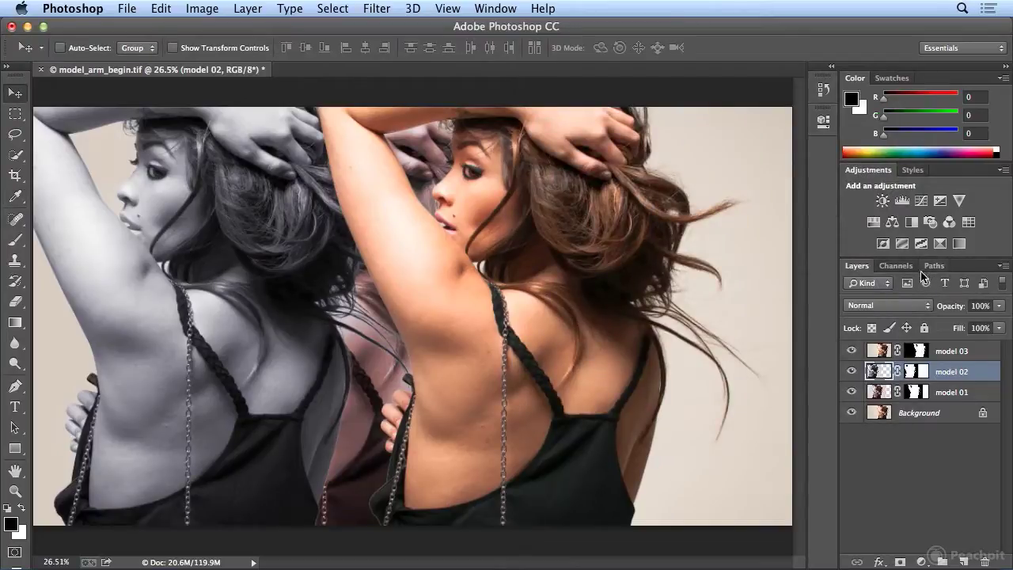
# Move model 01 above model 02 in the layer stack and set its opacity to 50%.
pyautogui.moveTo(960, 393); pyautogui.dragTo(960, 372)
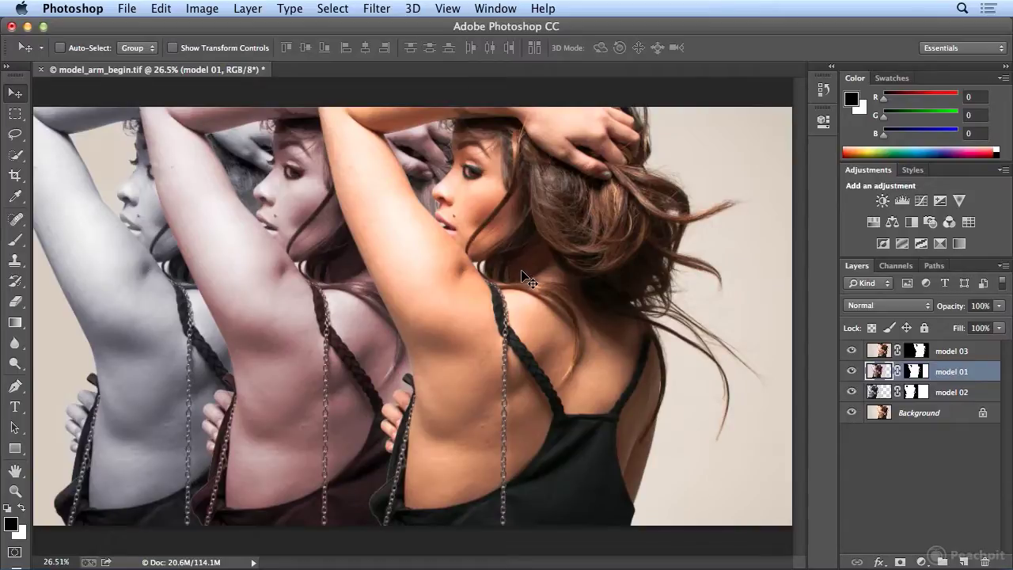
pyautogui.click(999, 307)
pyautogui.moveTo(1001, 322); pyautogui.dragTo(967, 332)
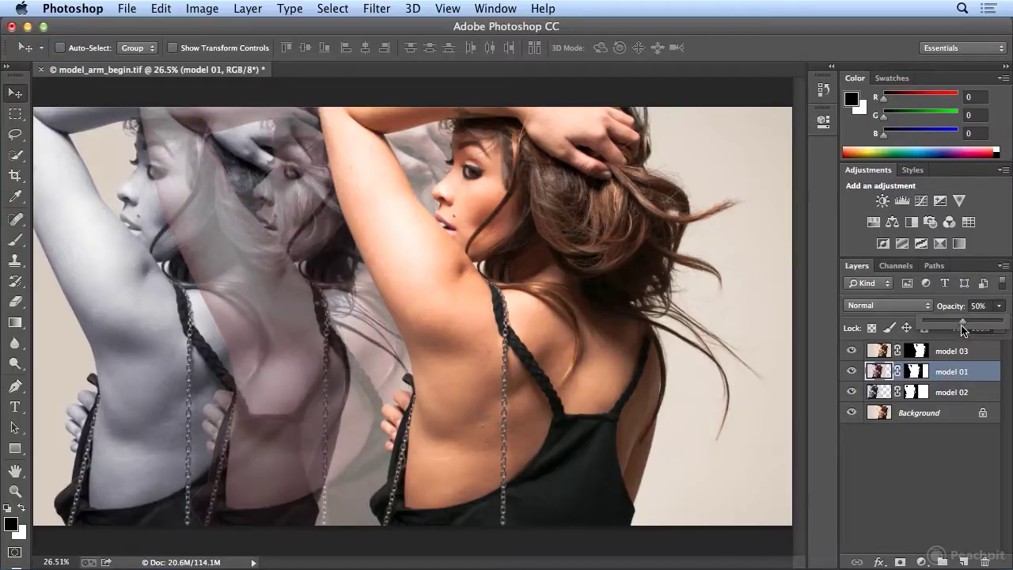
# Select model 02 and lower its opacity to 20%.
pyautogui.click(962, 392)
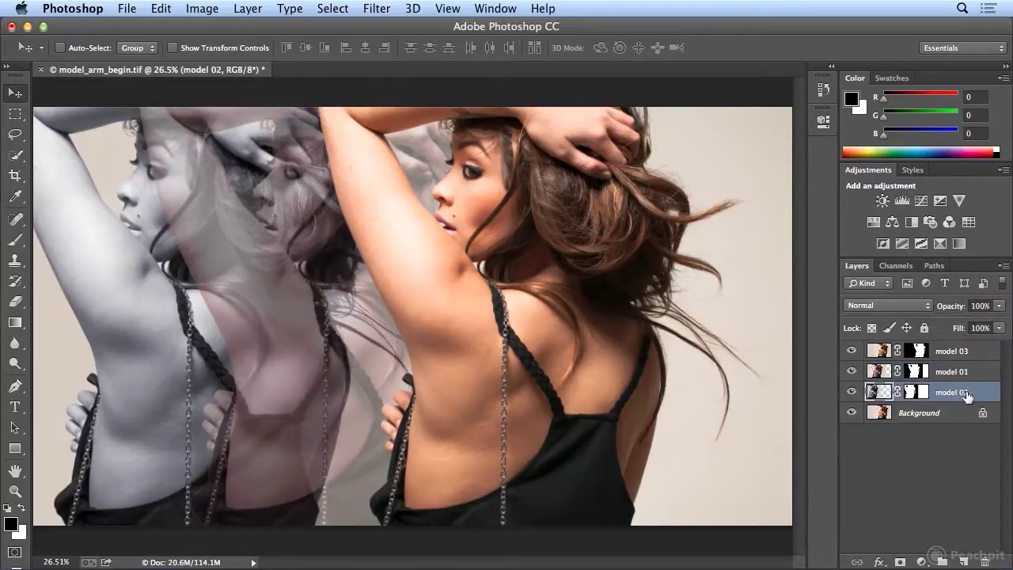
pyautogui.click(999, 306)
pyautogui.moveTo(1000, 321); pyautogui.dragTo(941, 332)
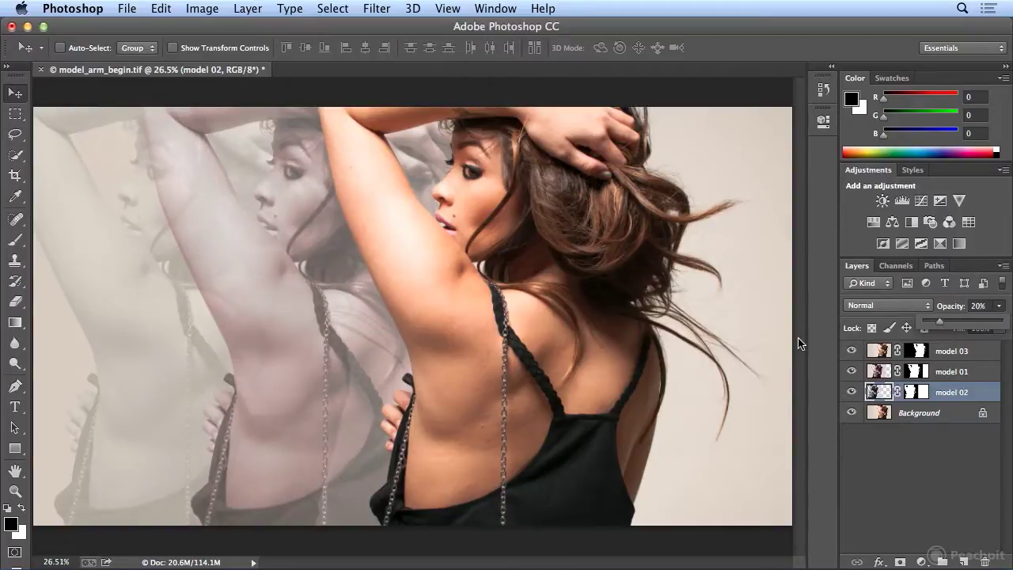
pyautogui.click(17, 156)
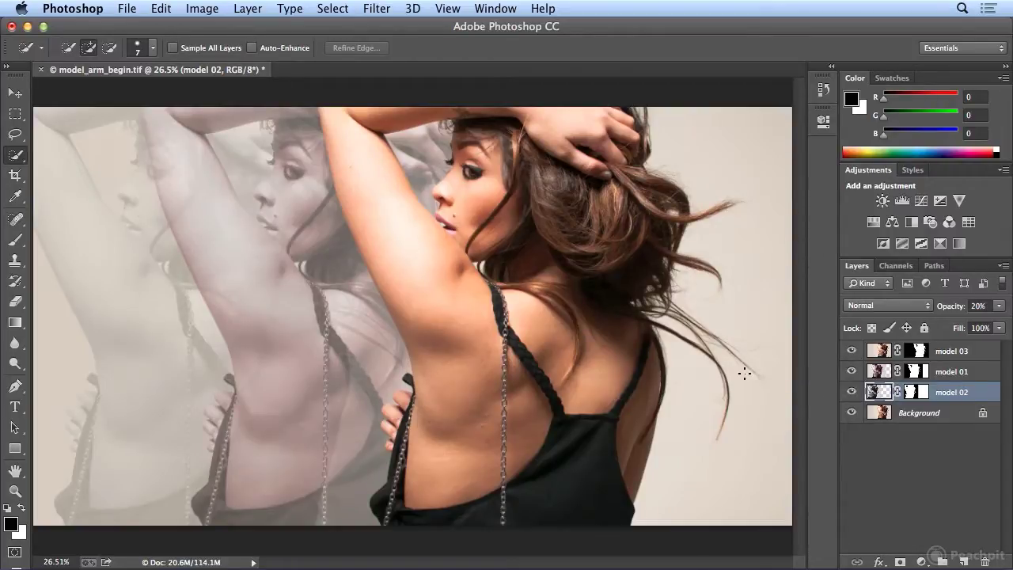
pyautogui.click(852, 387)
pyautogui.click(853, 386)
pyautogui.click(852, 373)
pyautogui.click(852, 373)
pyautogui.click(852, 353)
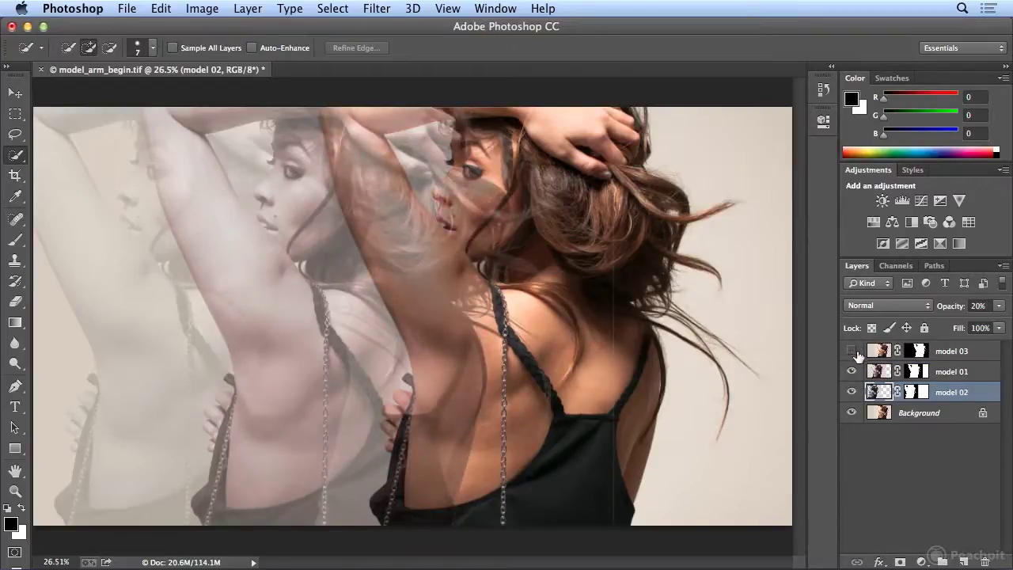
pyautogui.click(854, 352)
pyautogui.click(853, 352)
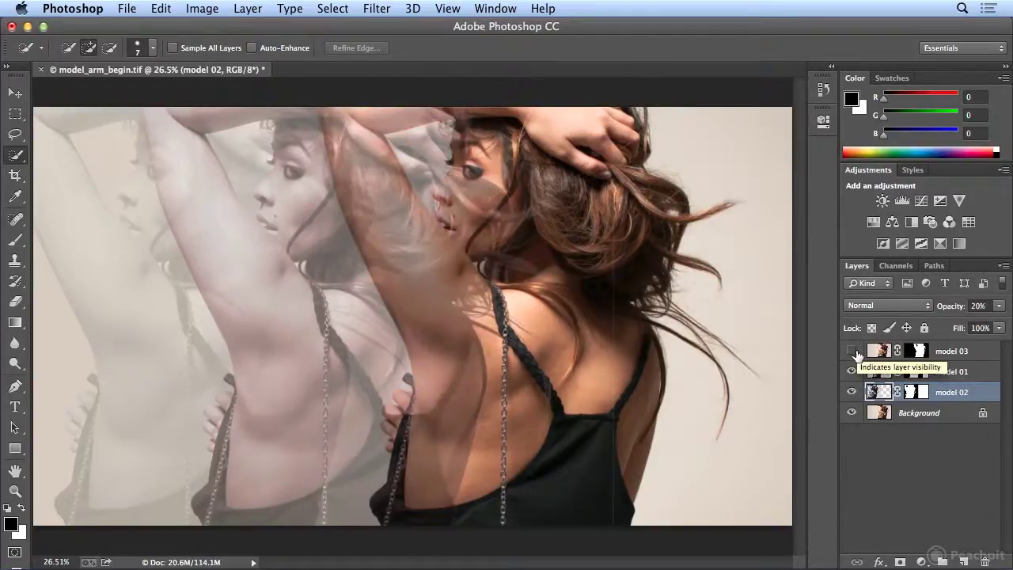
pyautogui.click(853, 352)
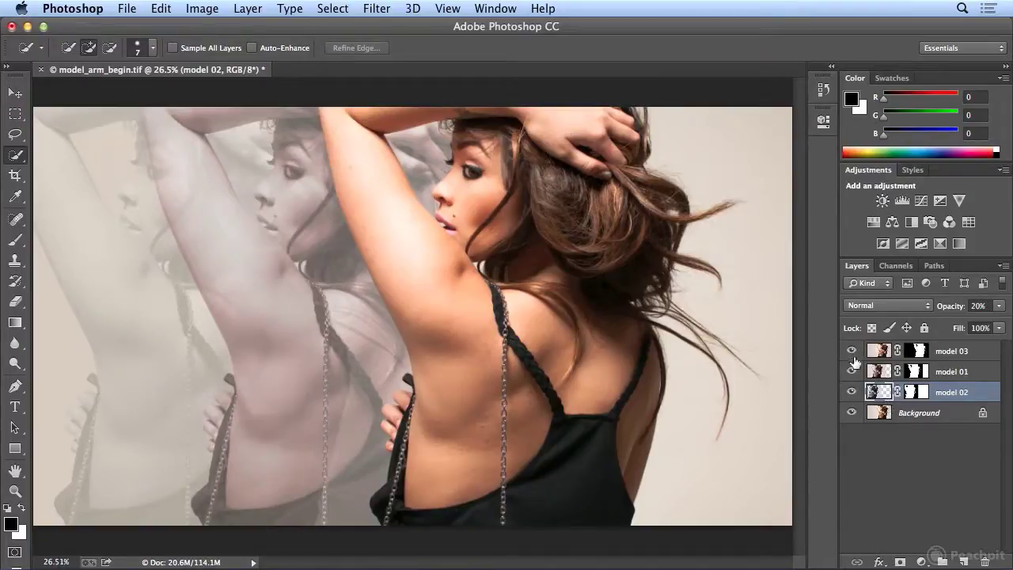
pyautogui.click(853, 352)
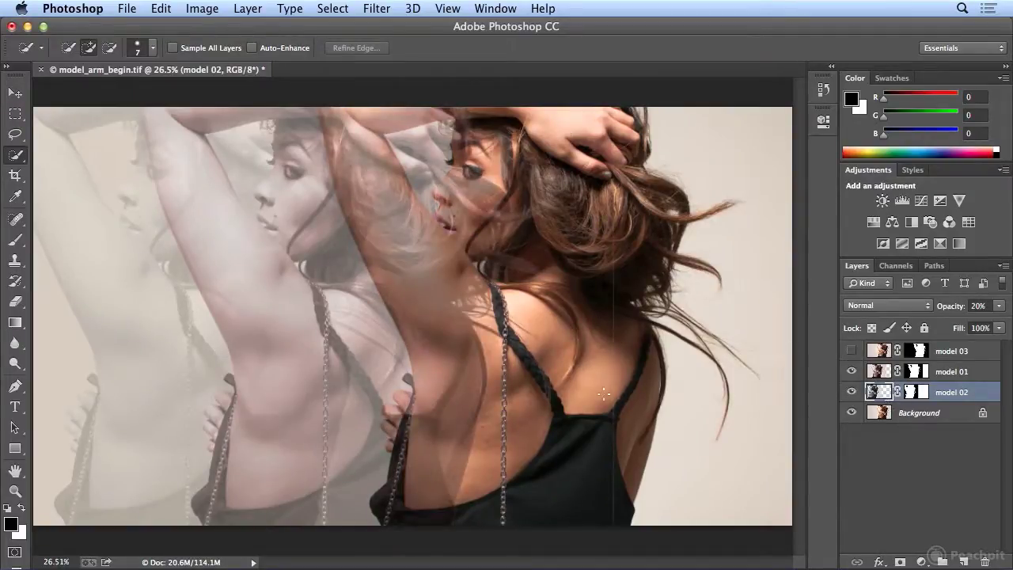
pyautogui.click(853, 352)
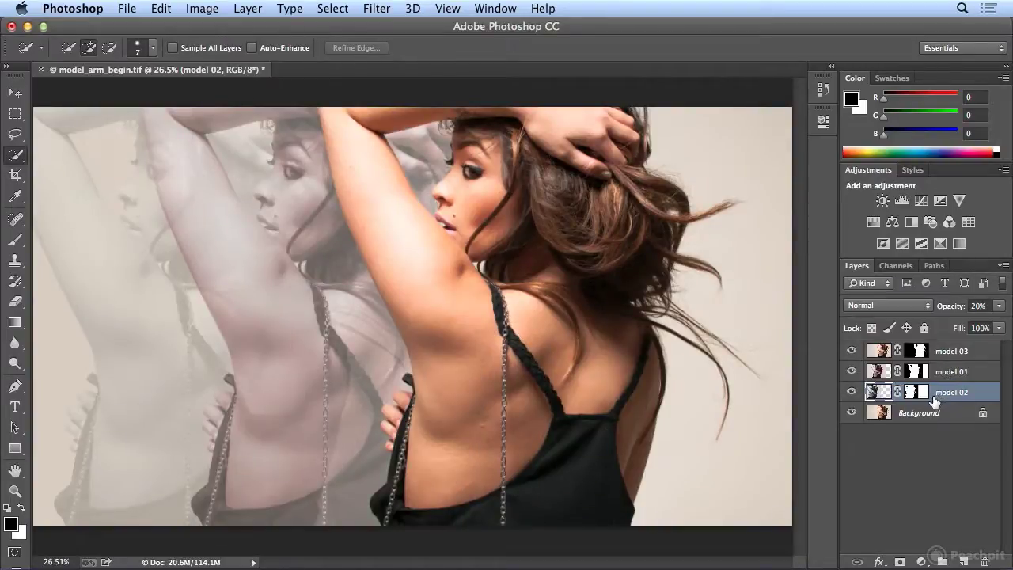